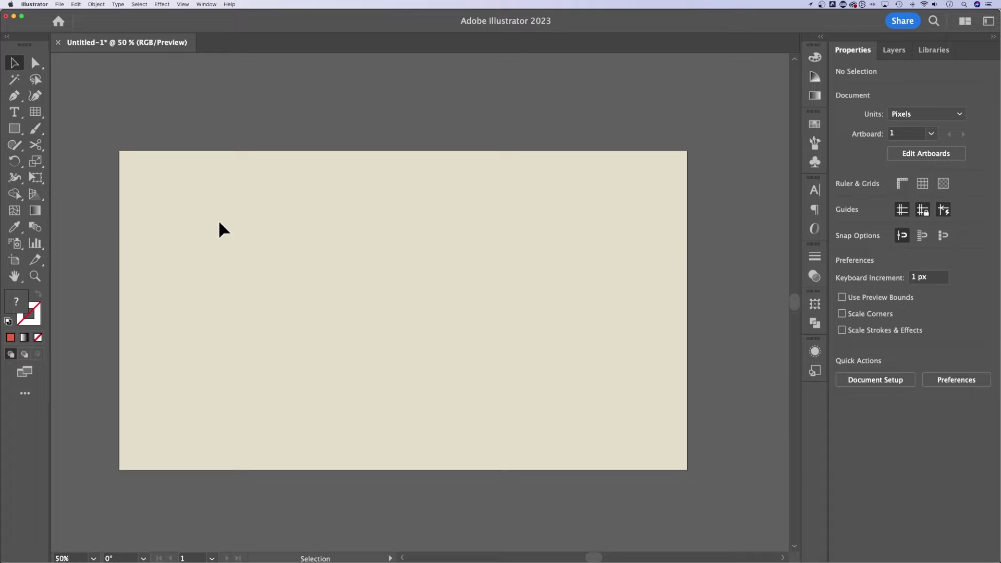
Switch to the Type tool and expand its flyout to see the text tool variants
key(t)
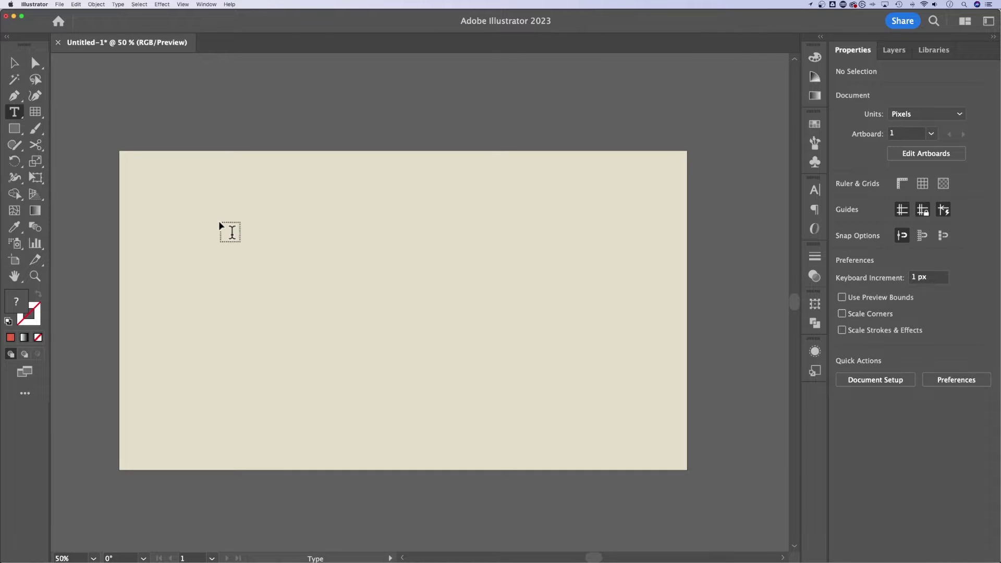
click(17, 116)
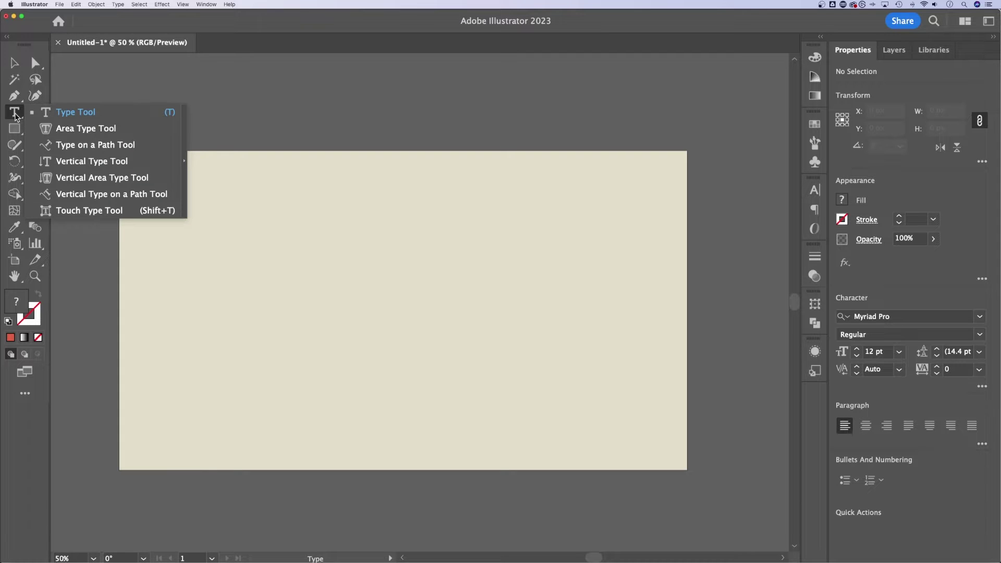
Add 'Lorem Ipsum' point text at left and a 532×565 px placeholder-filled area text box
click(78, 112)
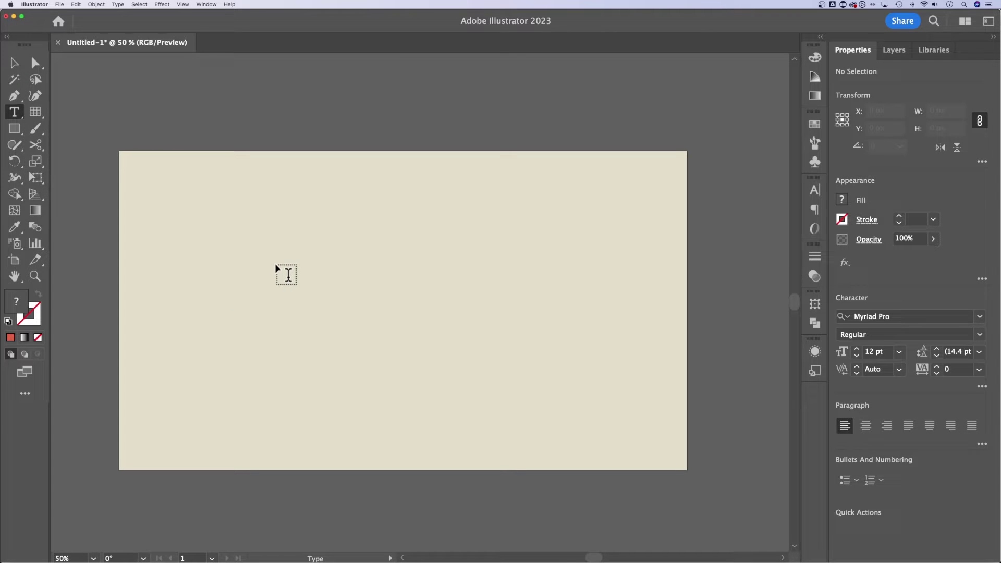
click(240, 258)
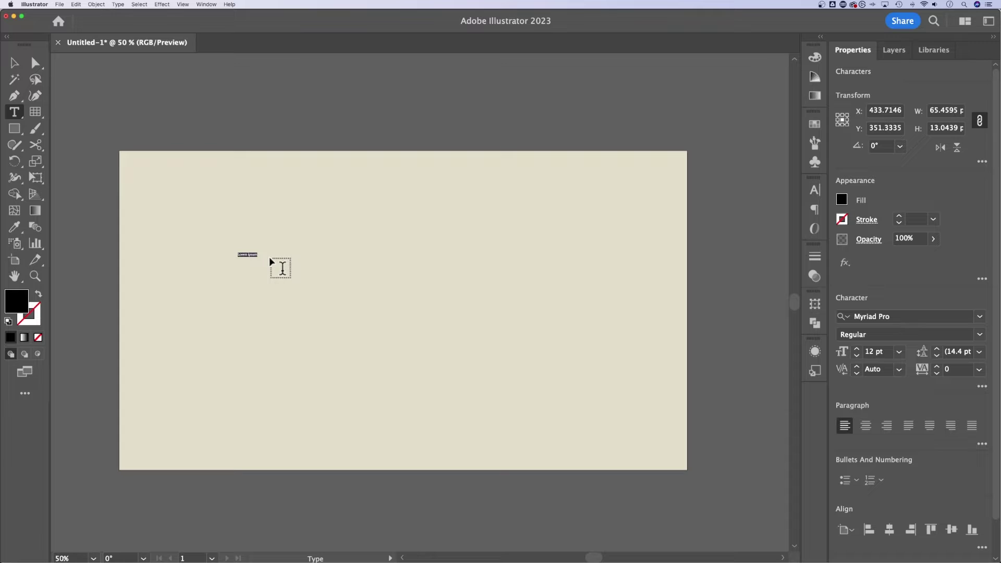
drag(422, 230, 584, 402)
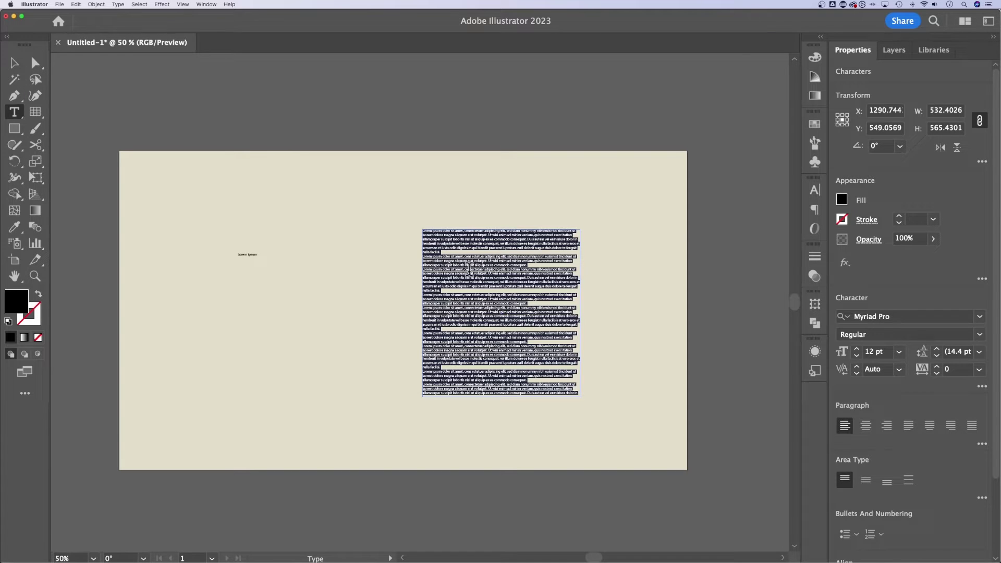
key(Escape)
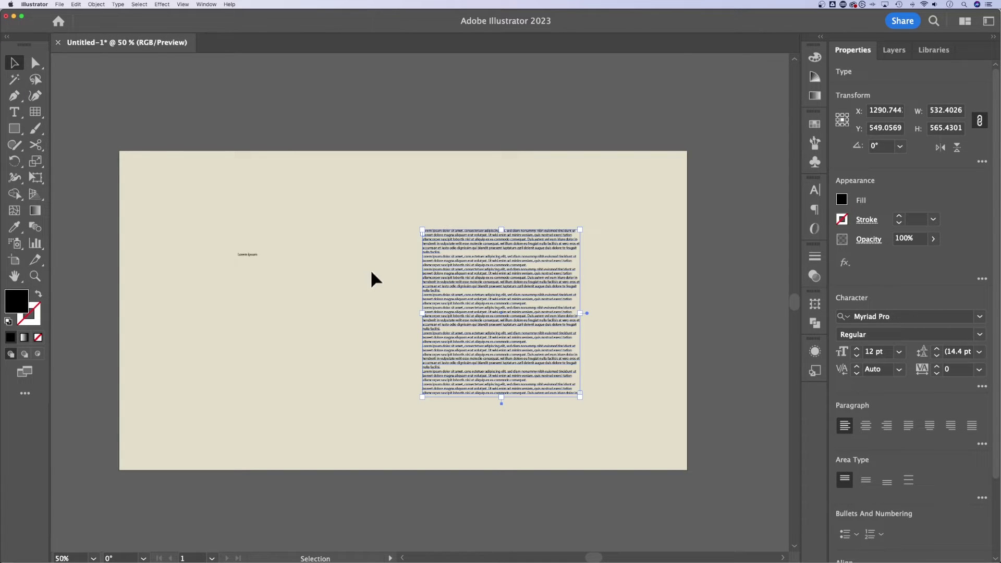
Shift the paragraph frame up and right, nudge the Lorem ipsum text, and reshape the frame
click(318, 140)
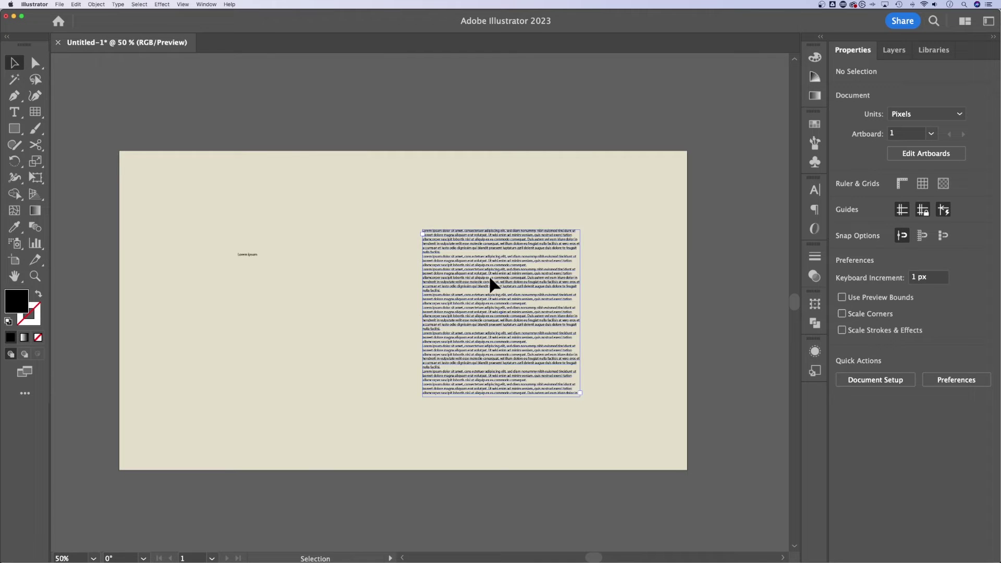
drag(492, 285, 516, 273)
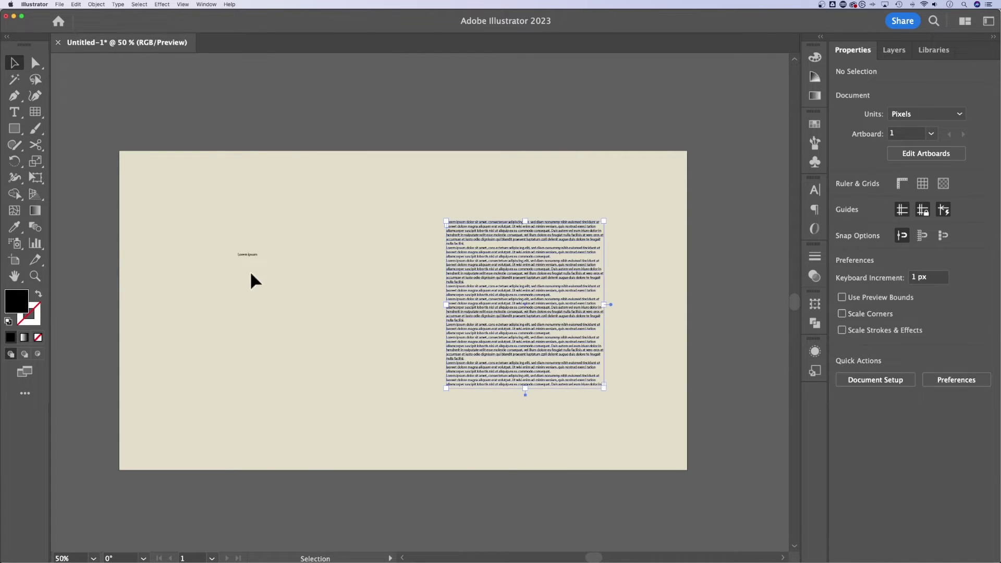
drag(249, 255, 244, 257)
click(536, 245)
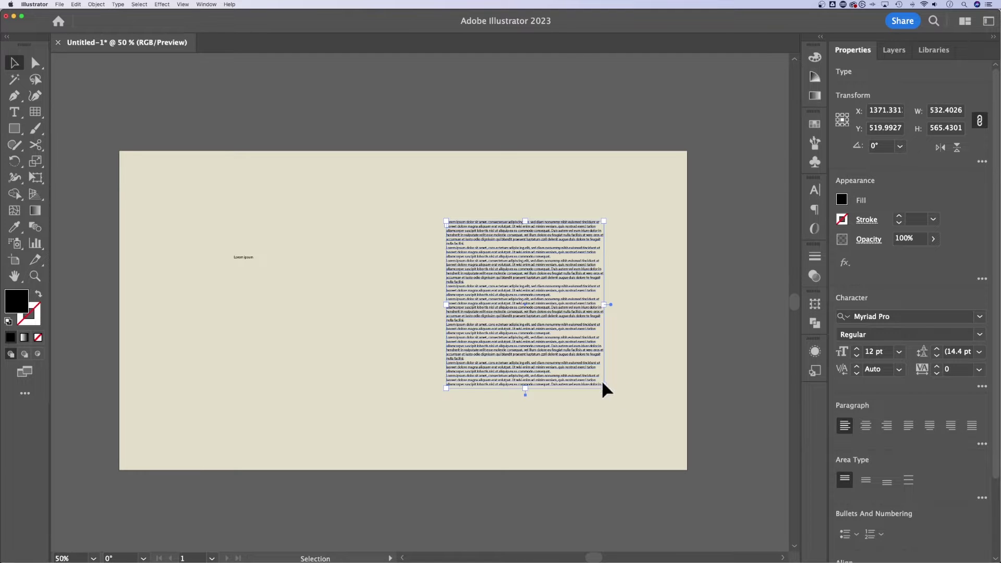
mouse_move(604, 393)
mouse_down()
mouse_move(553, 440)
mouse_move(518, 445)
mouse_move(652, 440)
mouse_move(679, 421)
mouse_move(603, 402)
mouse_up()
click(249, 257)
Scale the Lorem ipsum text up to headline size by its corner handle
click(250, 257)
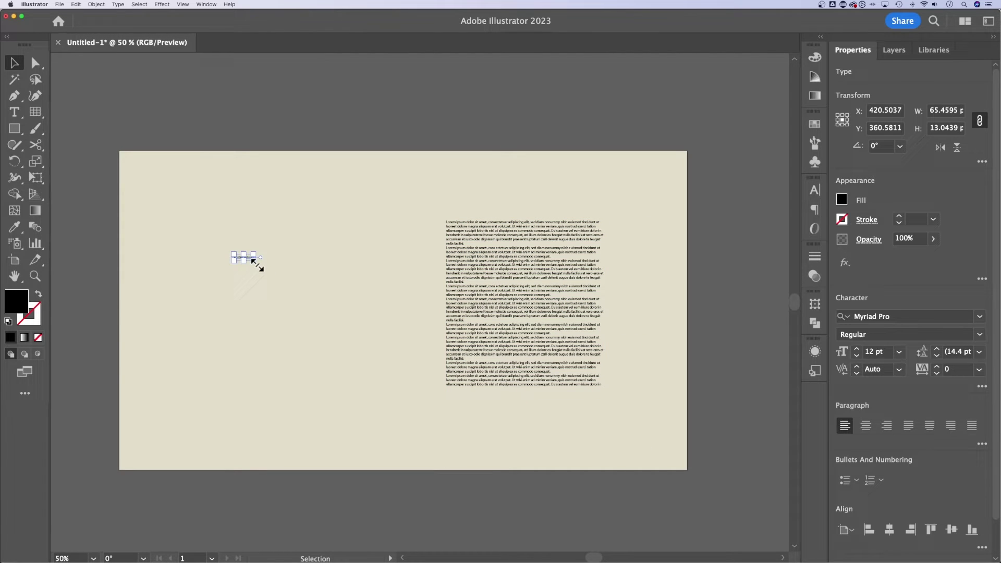
drag(255, 265, 416, 362)
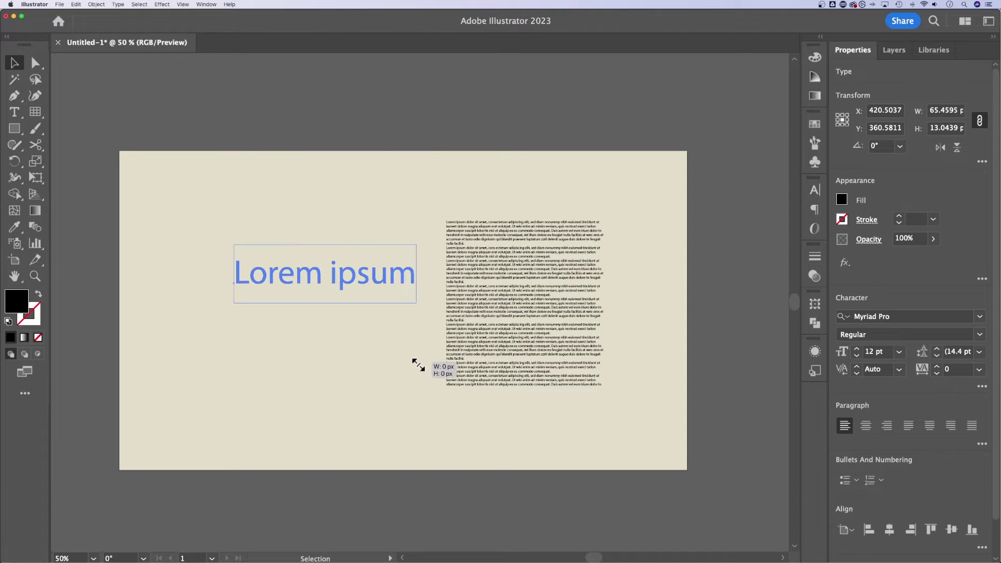
click(376, 336)
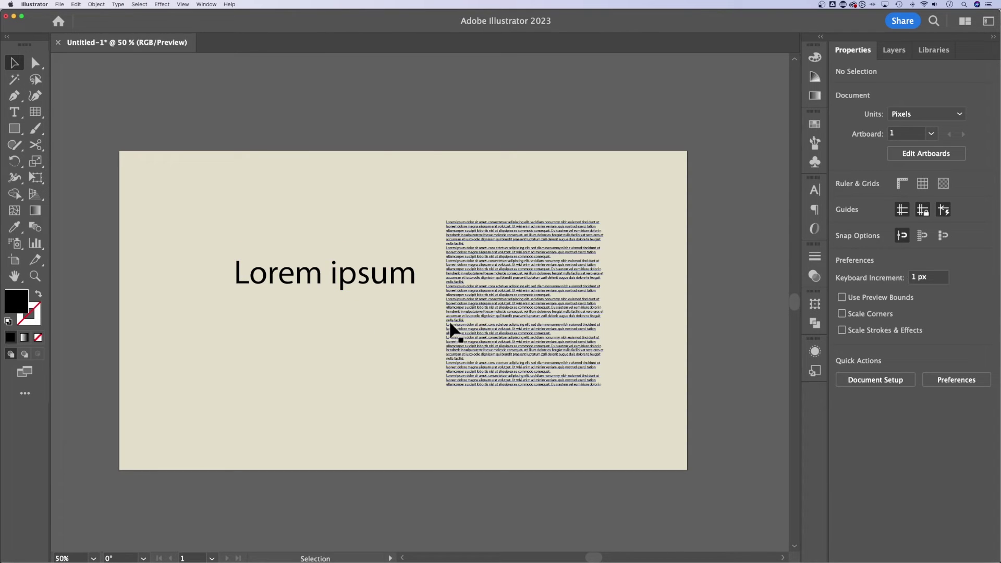
click(503, 308)
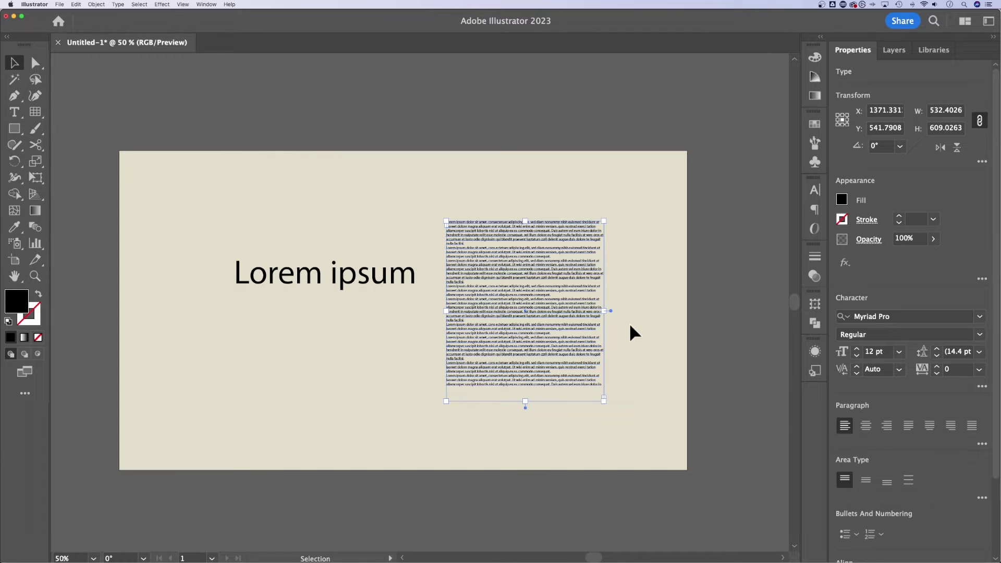
Shrink the headline to about 94 pt and move it above the paragraph block
click(366, 285)
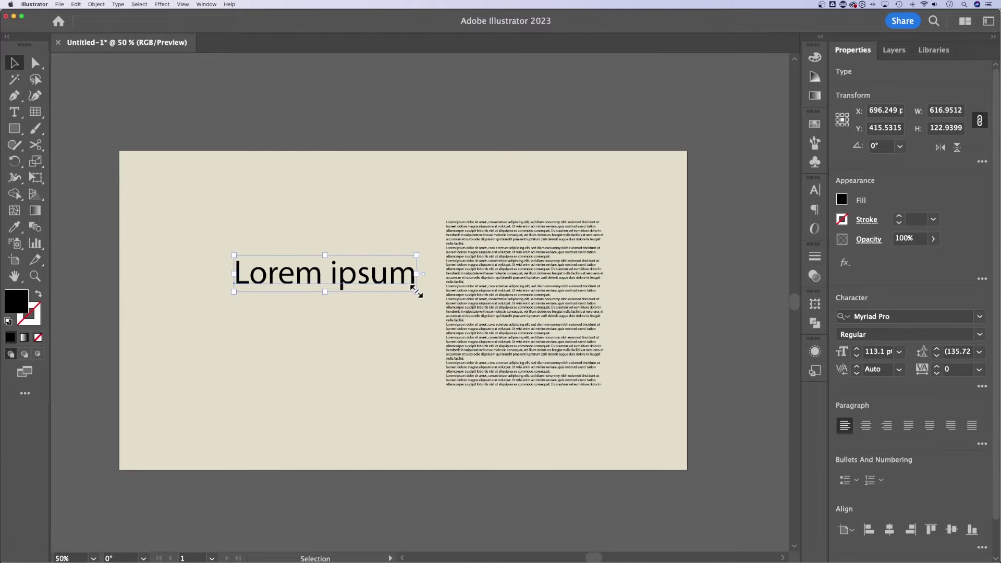
drag(417, 292, 388, 297)
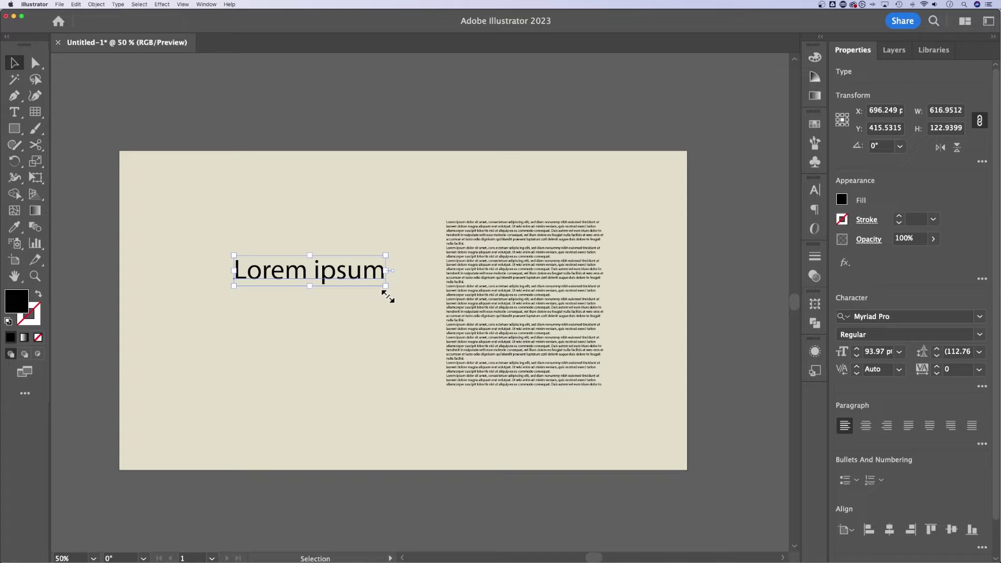
click(327, 331)
drag(368, 262, 529, 203)
click(623, 197)
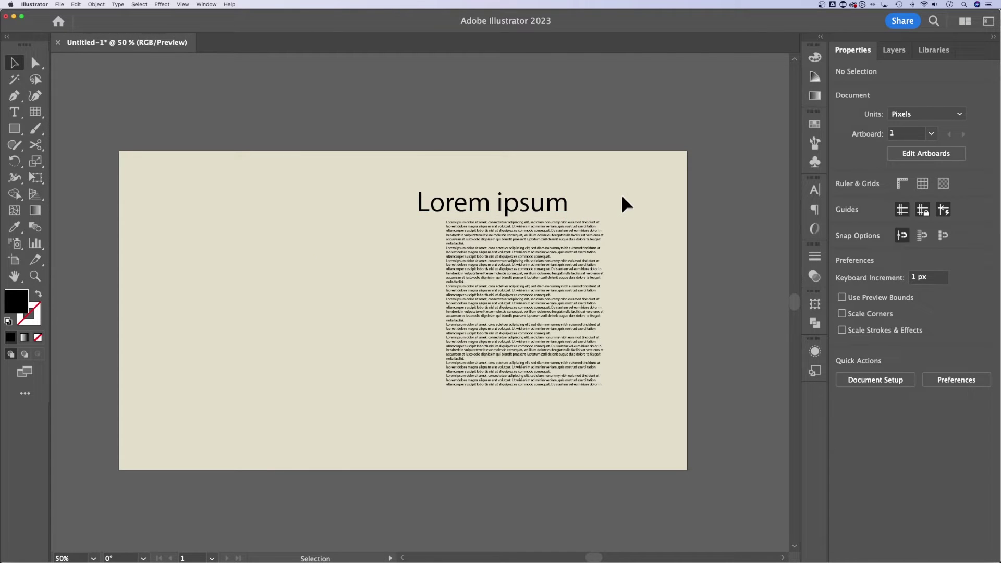
click(552, 195)
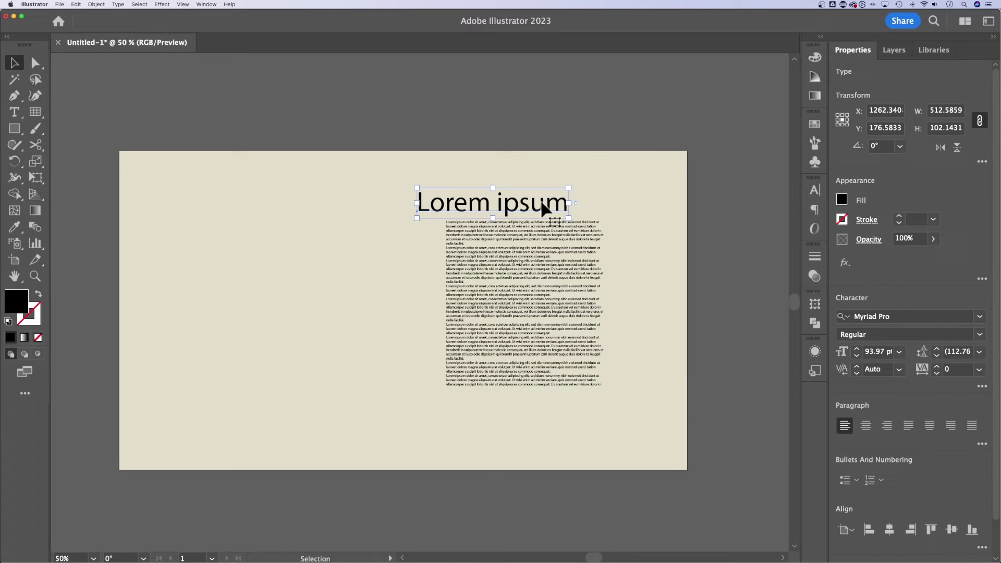
Undo the headline move, nudge the paragraph block, and dismiss the Window menu unused
key(super+z)
key(super+z)
drag(356, 262, 366, 290)
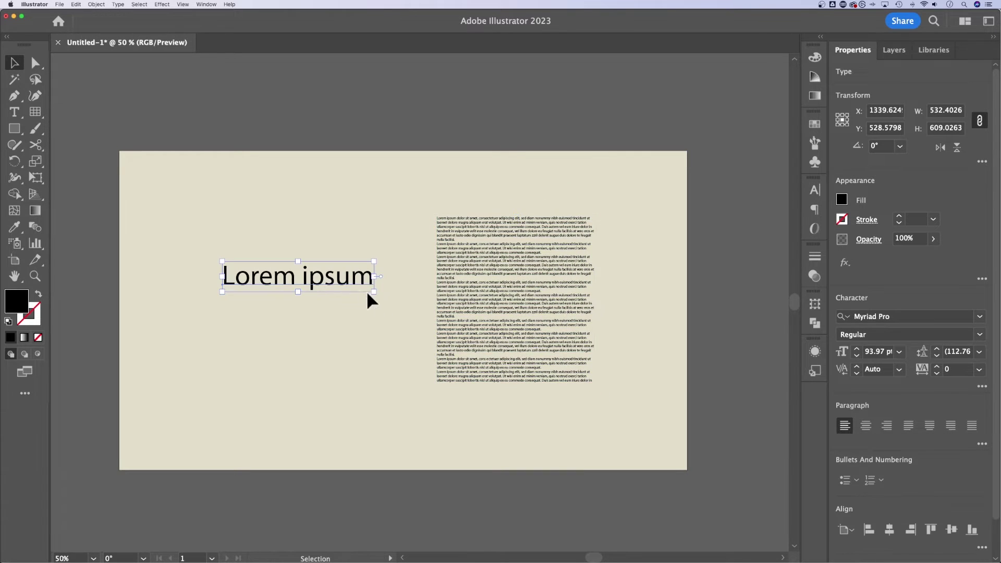
click(206, 4)
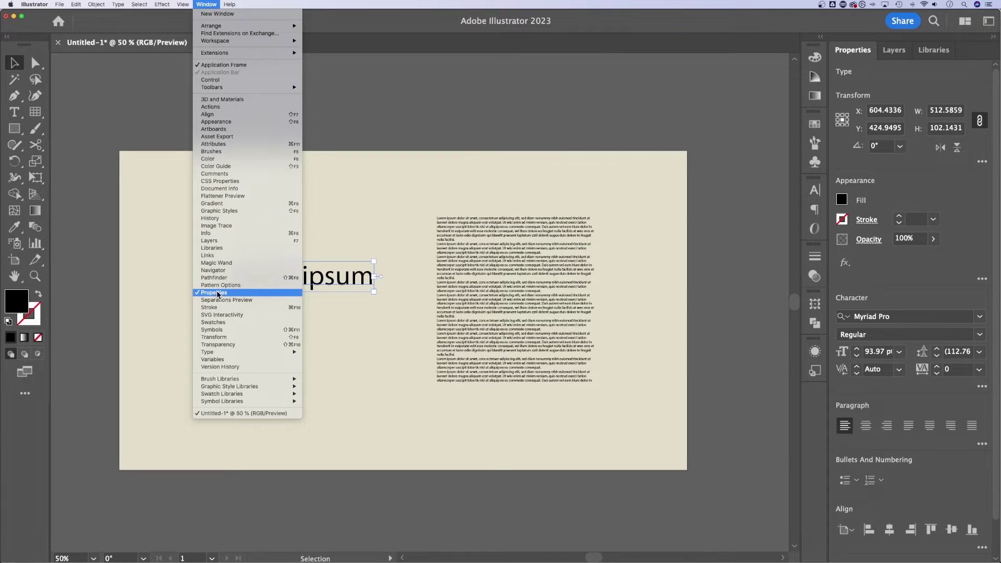
mouse_move(224, 354)
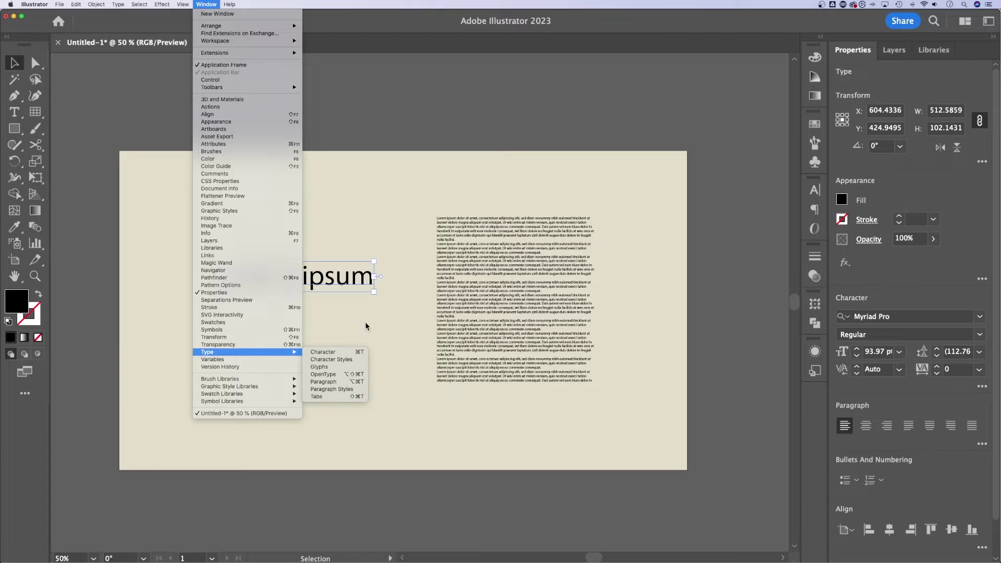
click(362, 228)
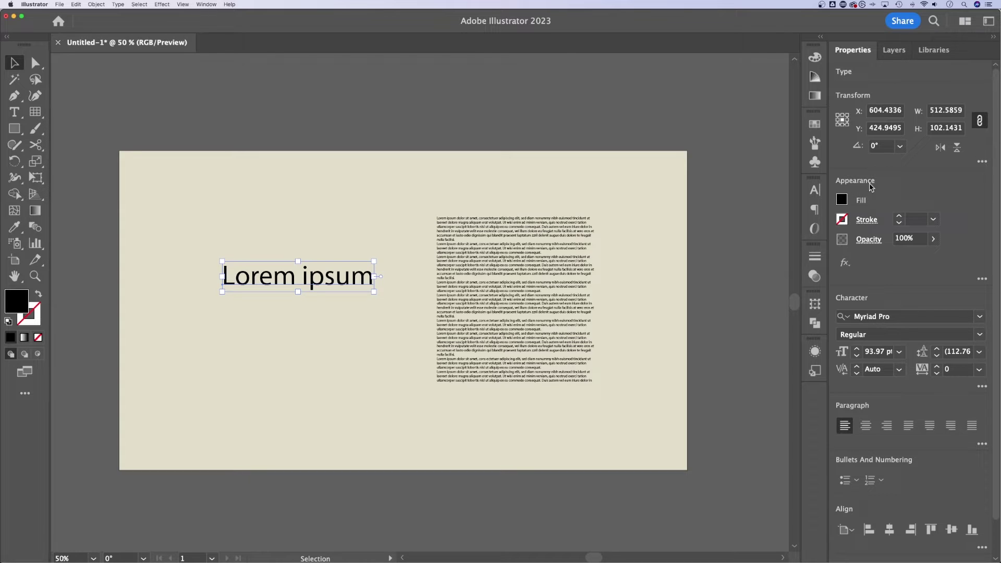
Fill the headline red and give it a 10 pt stroke
click(843, 202)
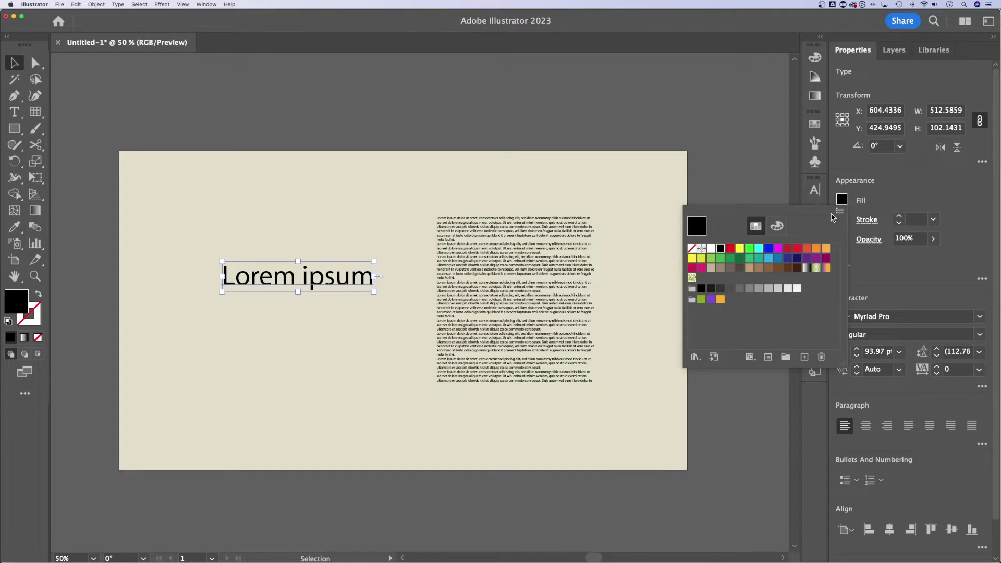
click(807, 250)
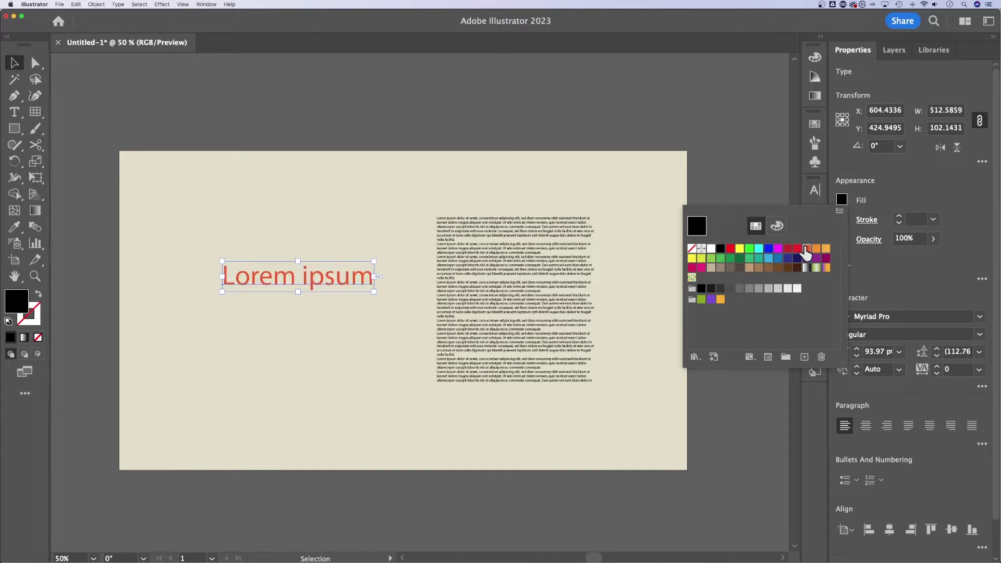
click(891, 195)
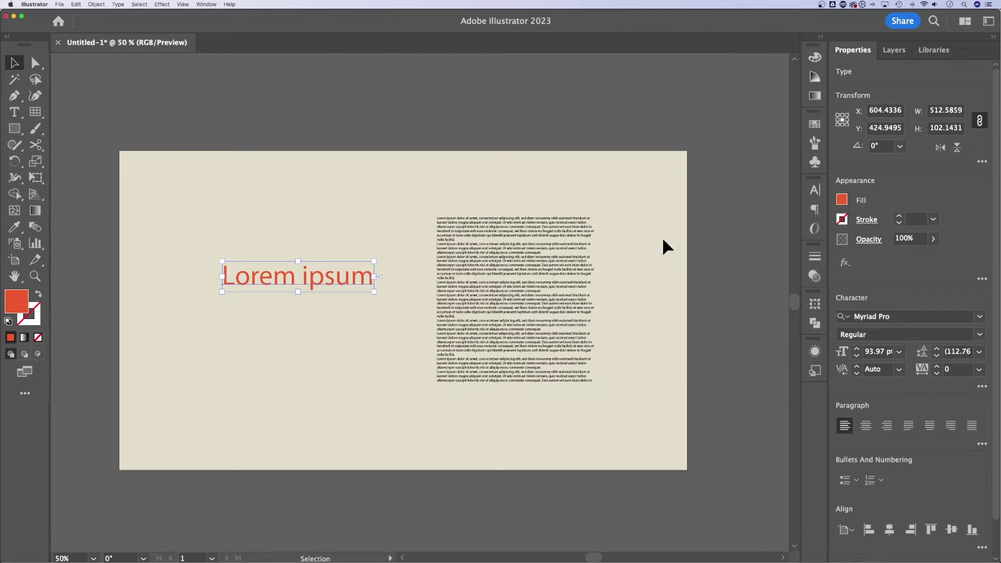
click(917, 219)
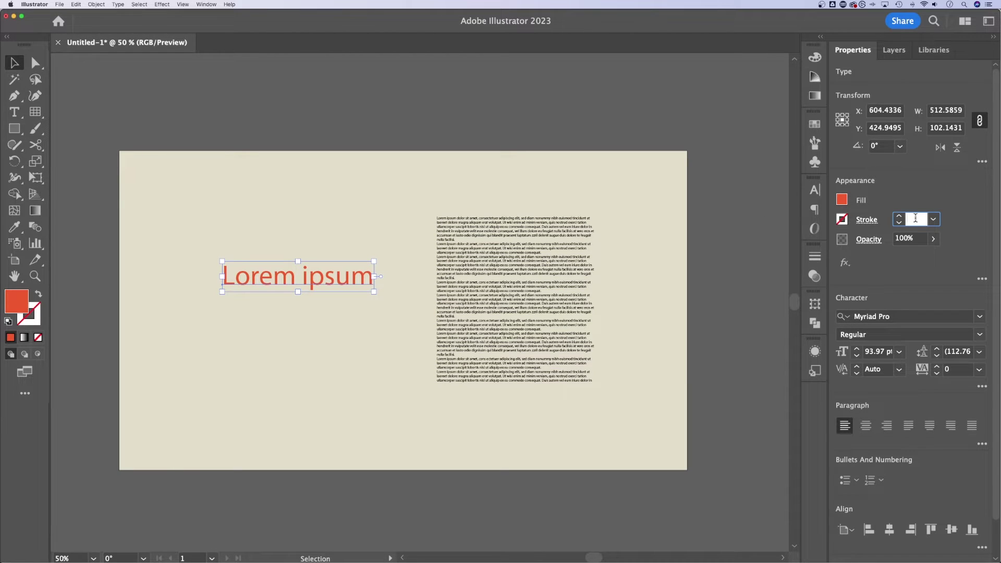
text(10)
key(Return)
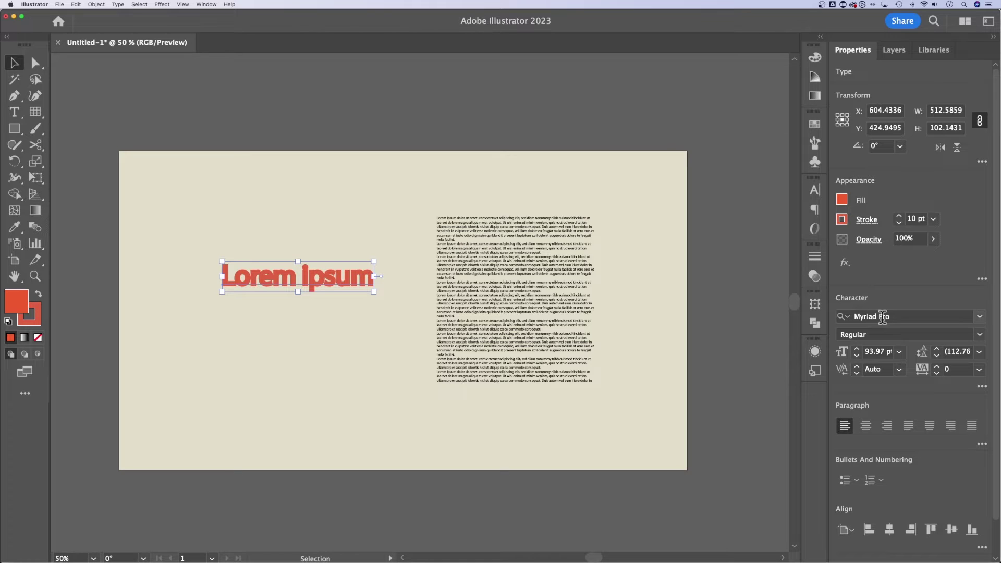
Change the headline's stroke to white at 3 pt weight
click(842, 219)
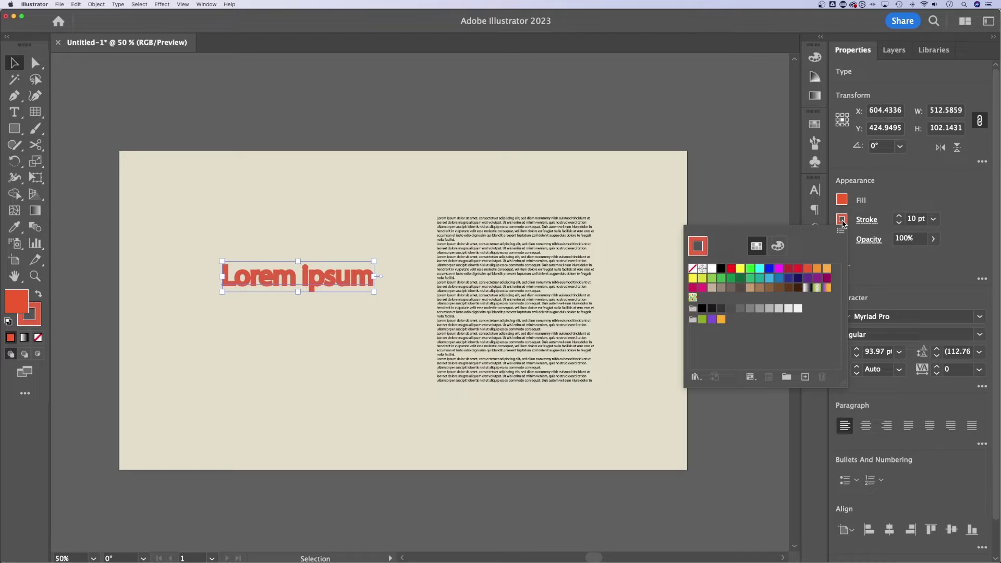
click(711, 269)
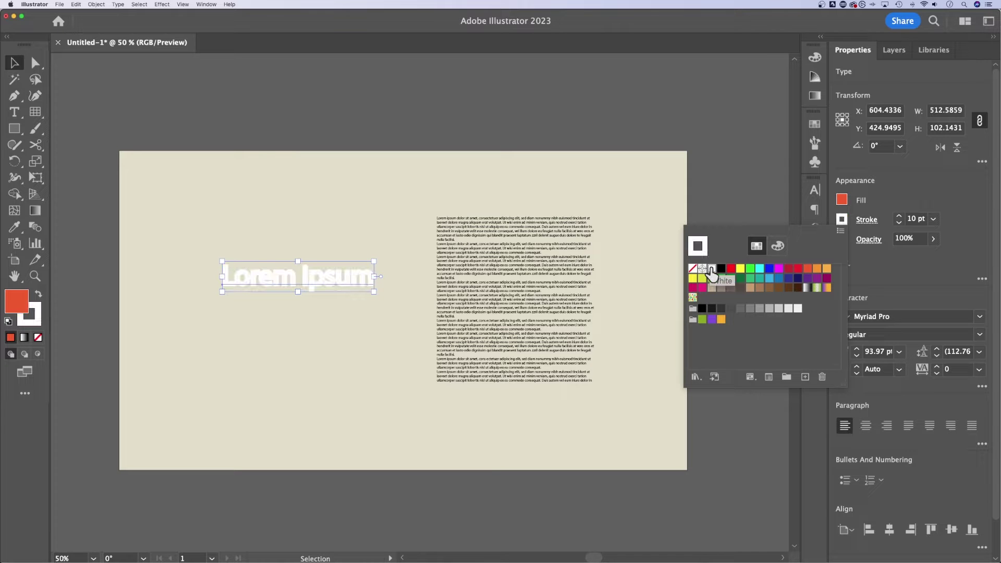
click(871, 228)
click(916, 221)
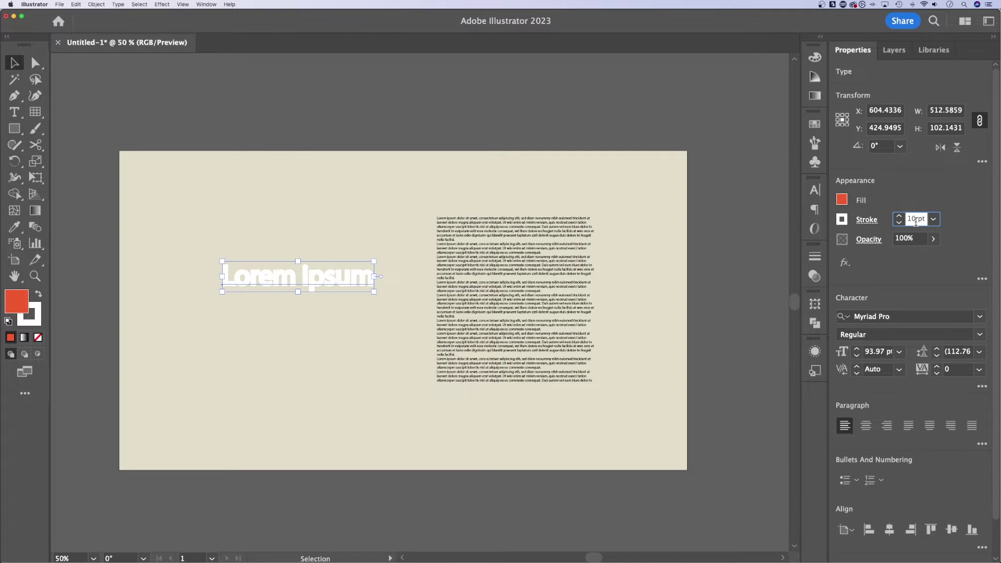
double_click(917, 221)
text(3)
key(Return)
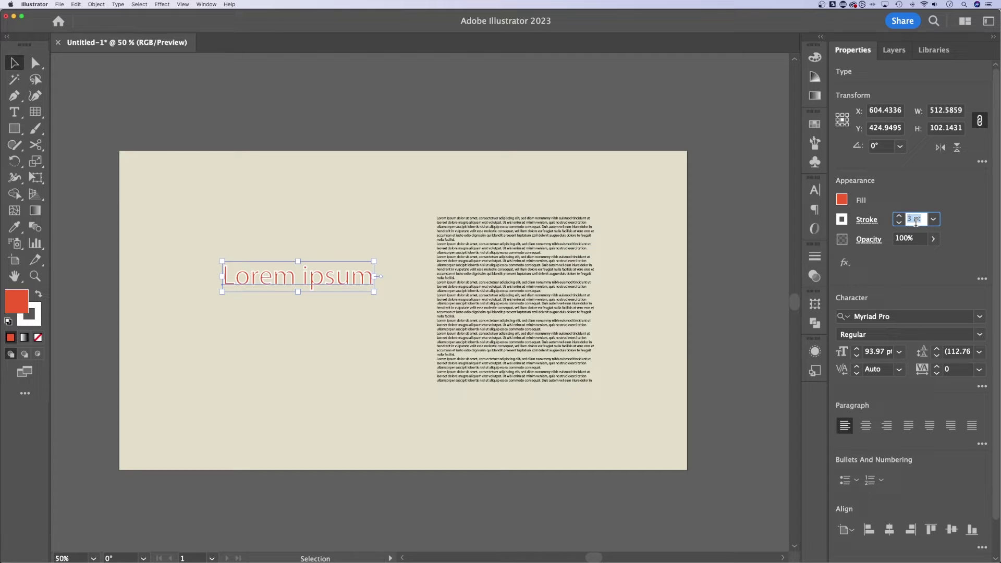
Switch the stroke to black, then set stroke weight to 0 to remove the outline
click(841, 219)
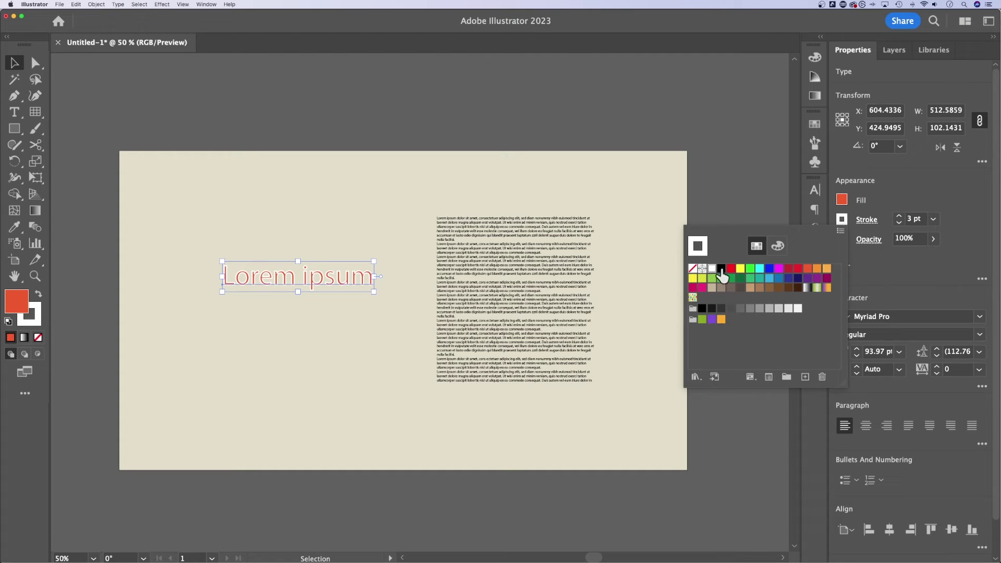
click(721, 269)
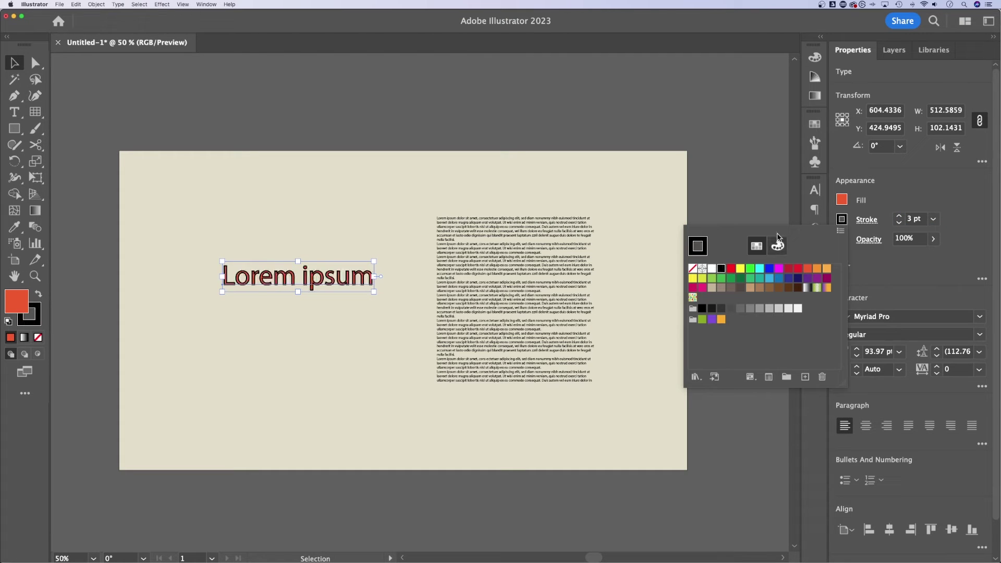
click(934, 224)
click(933, 222)
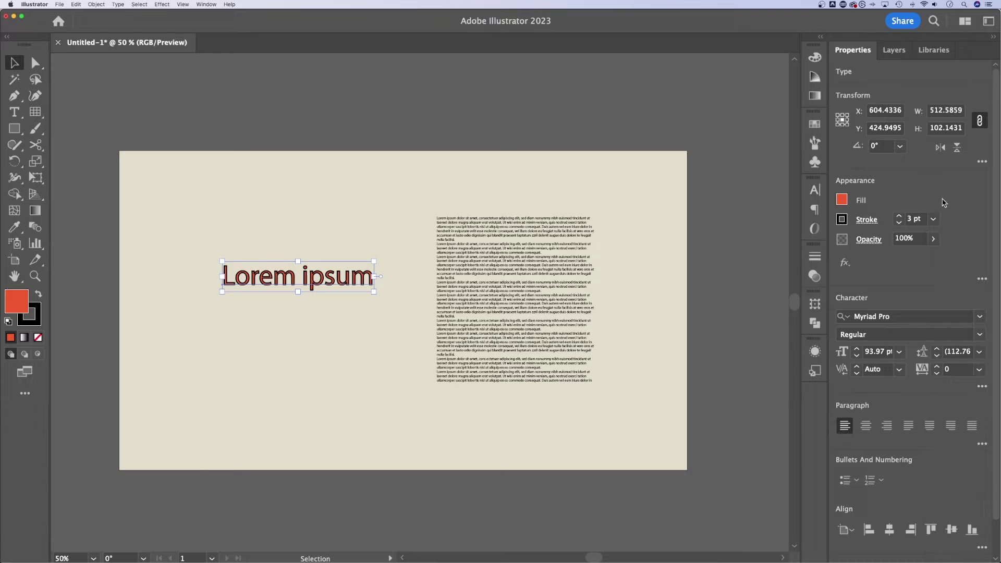
click(921, 219)
text(0)
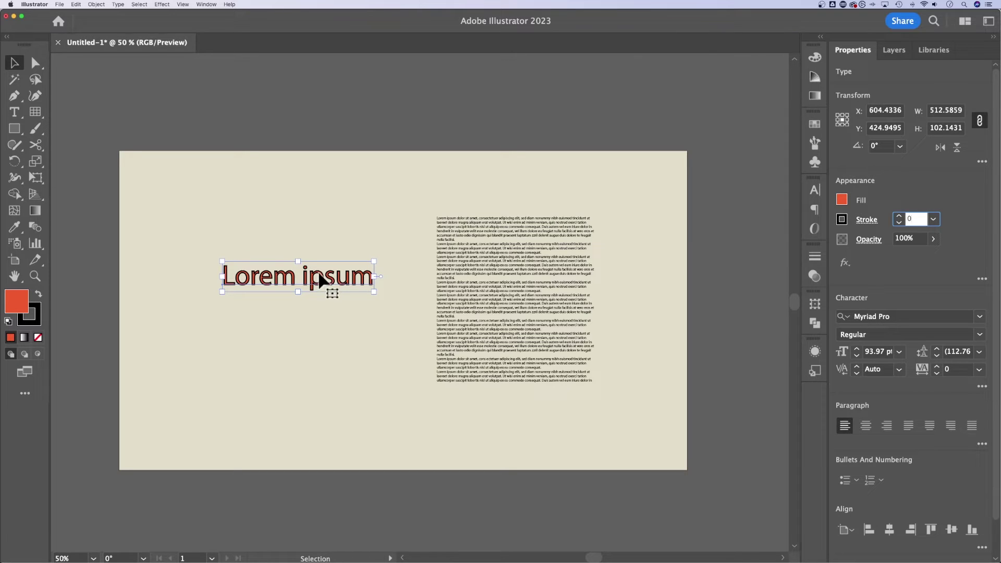
key(Return)
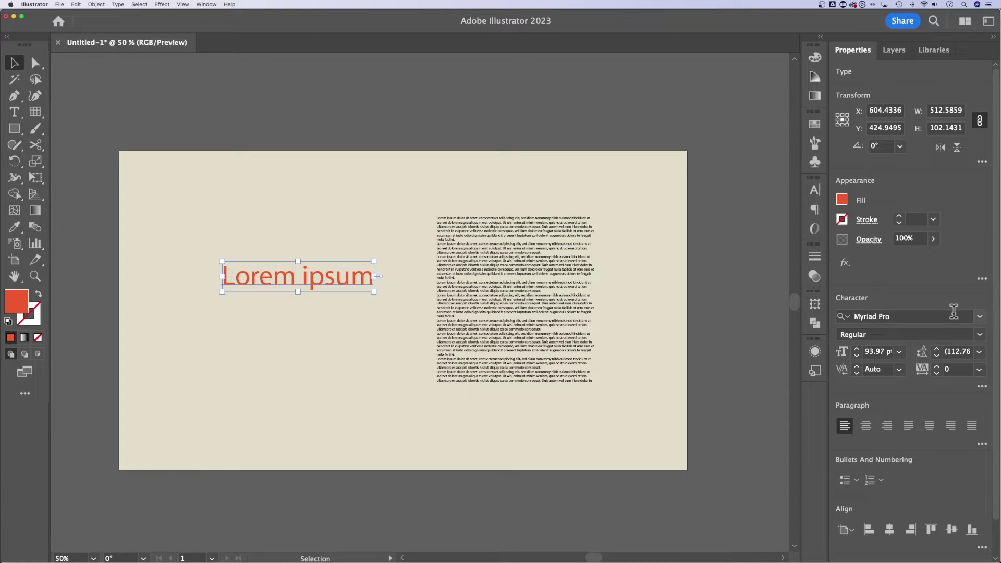
Browse the font list, preview SF Pro, and apply Charter to the headline
click(980, 316)
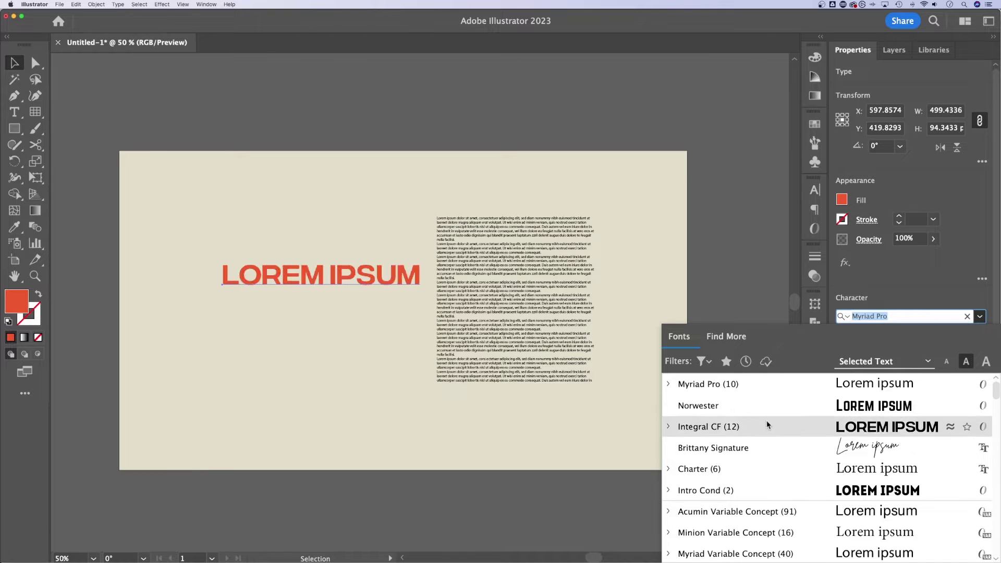
scroll(762, 423, down, 5)
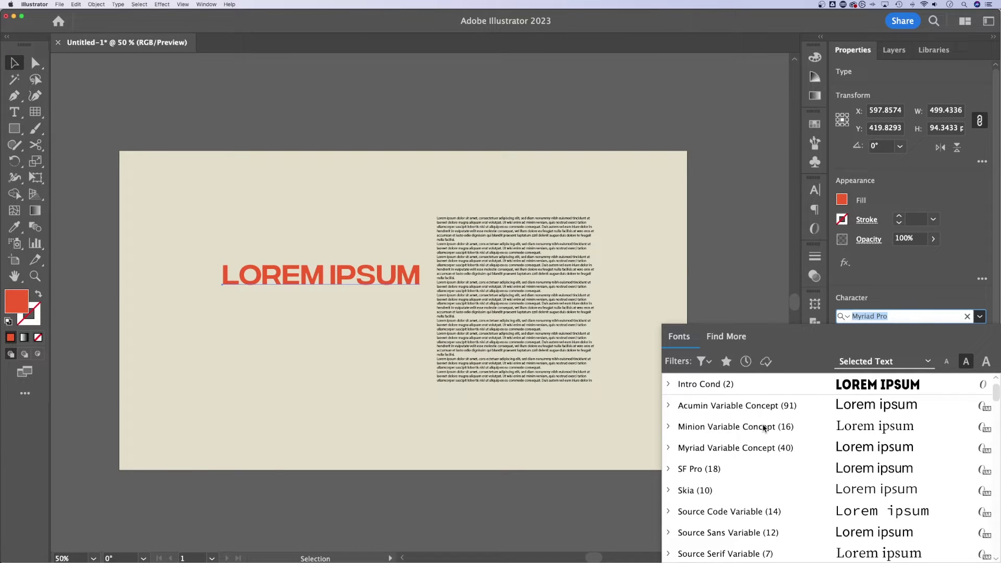
click(765, 462)
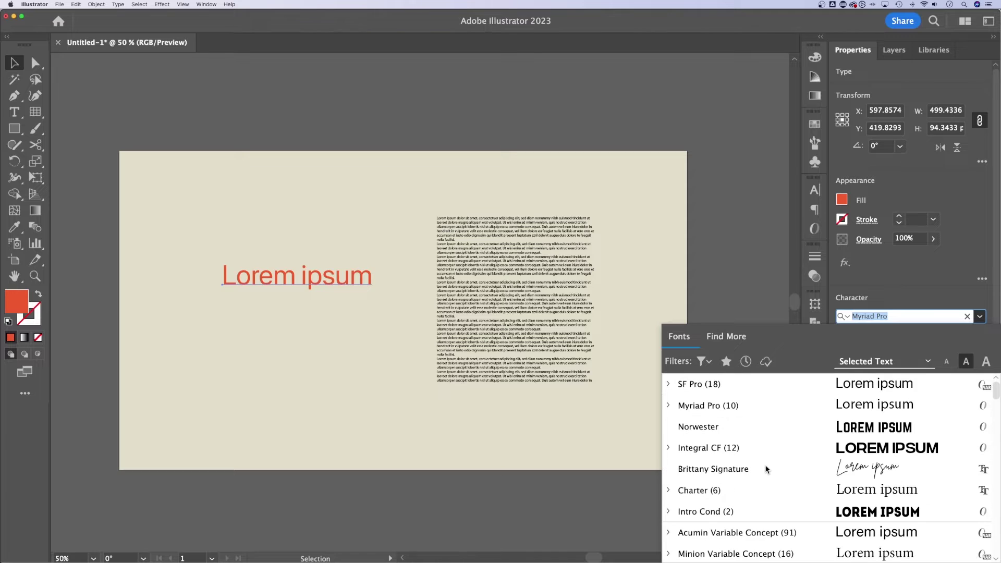
click(763, 492)
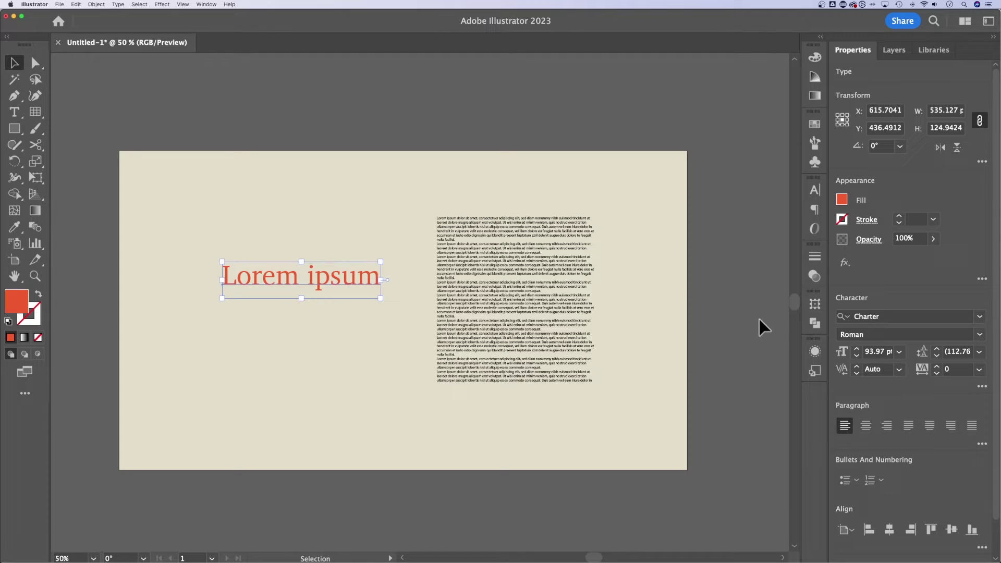
Set the headline's font style to Bold and its size to 72 pt
click(980, 334)
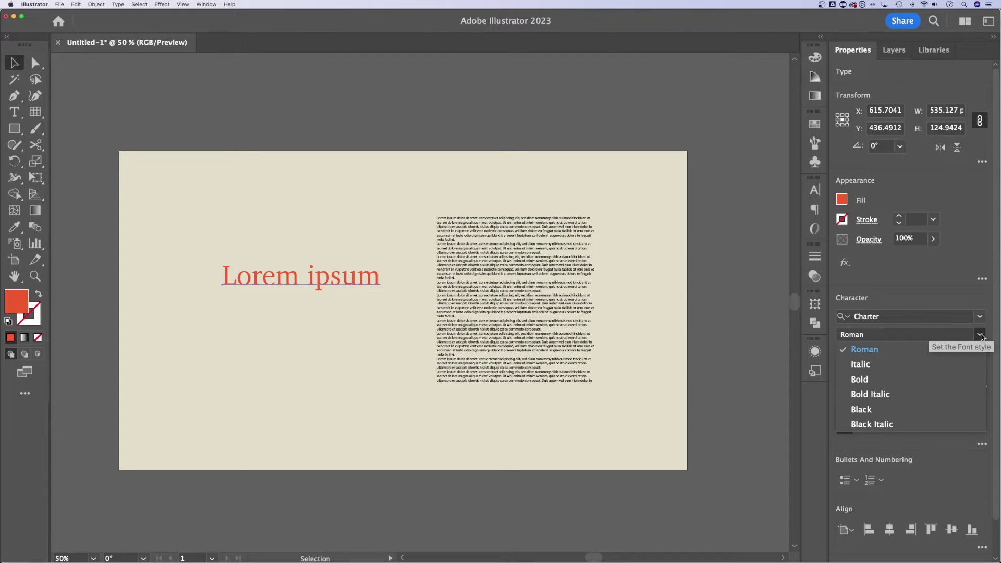
click(895, 380)
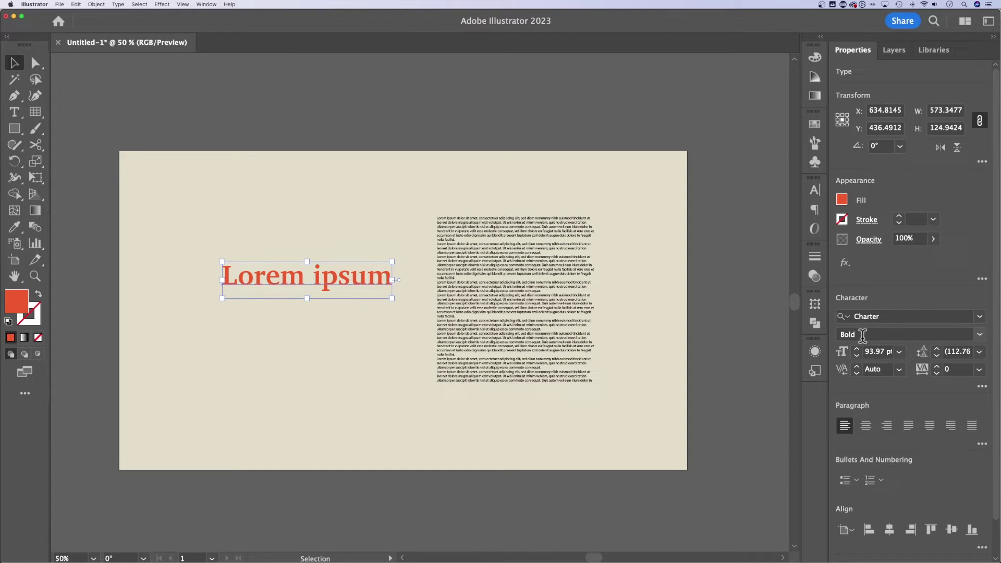
click(899, 352)
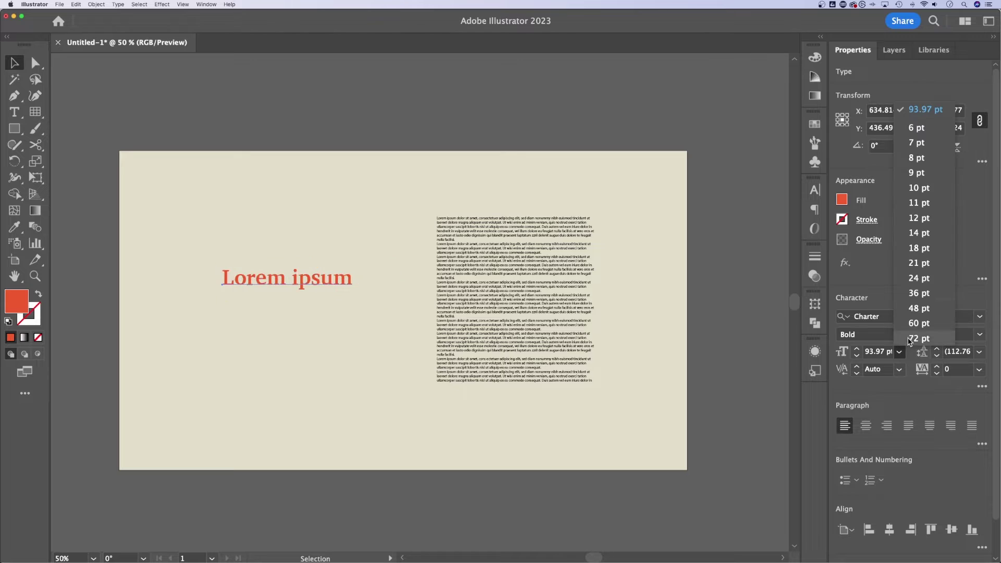
click(910, 340)
click(857, 352)
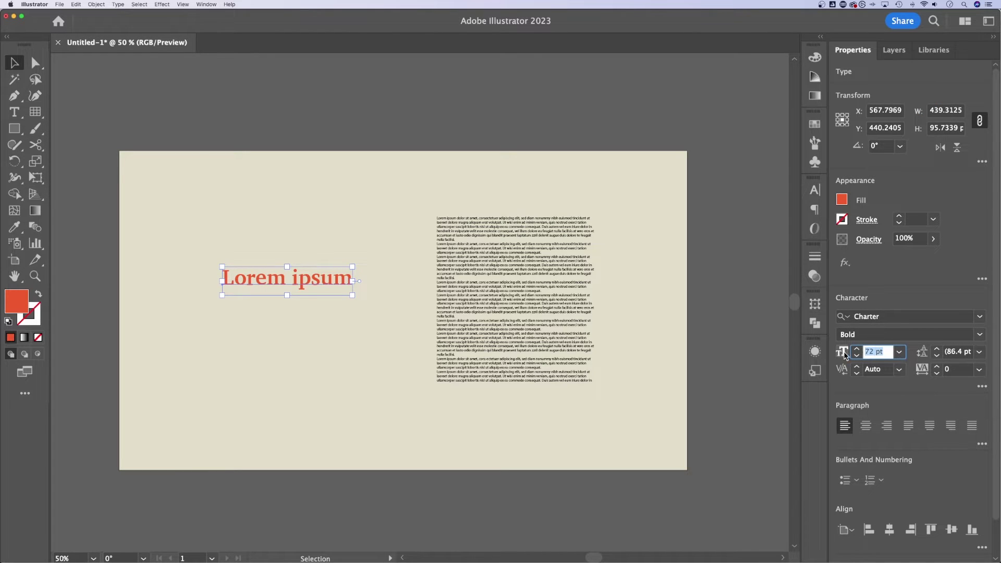
click(900, 352)
click(919, 339)
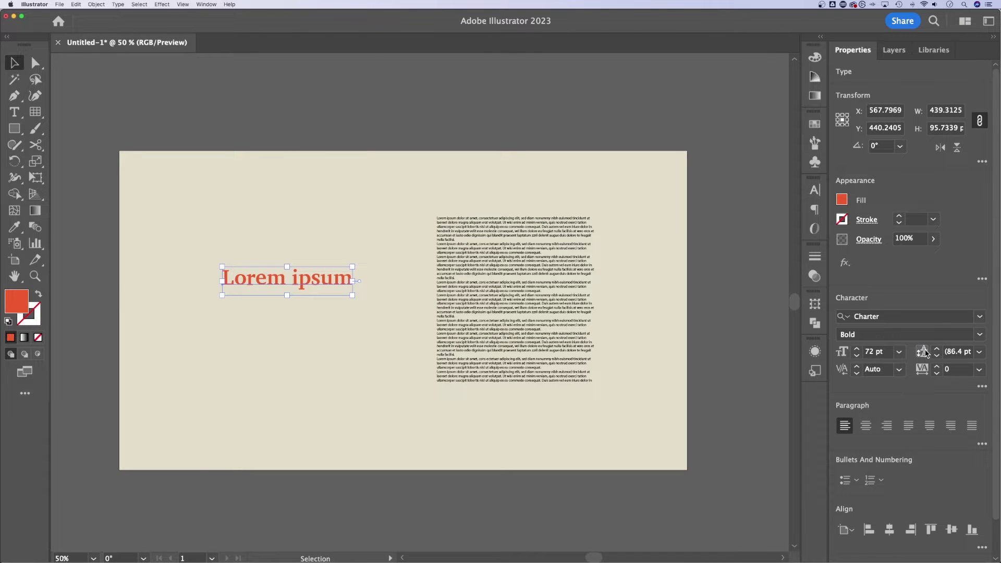
Raise the body text's leading step by step up to 27 pt
click(521, 260)
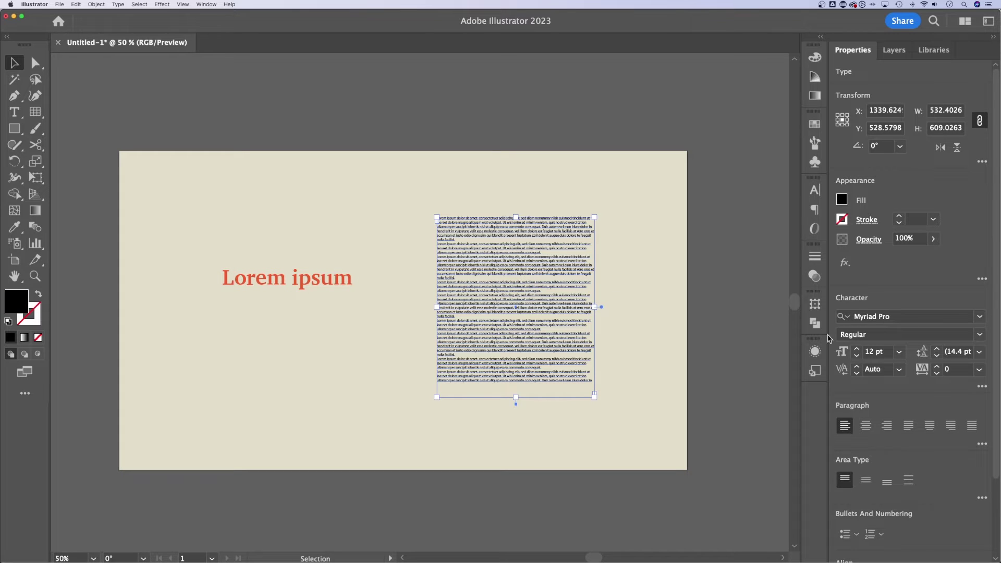
click(938, 349)
click(937, 350)
click(938, 349)
click(937, 350)
click(938, 349)
click(937, 350)
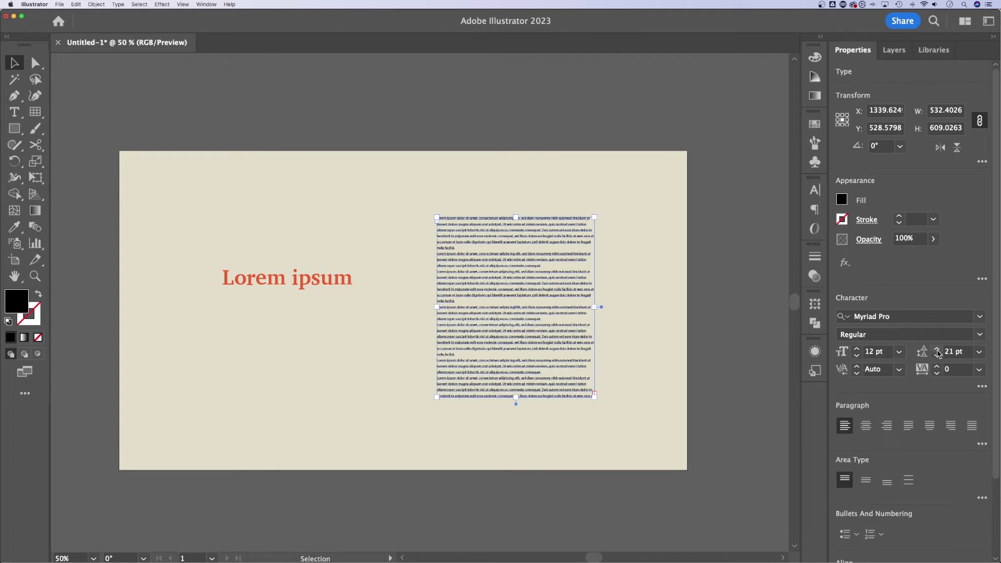
click(937, 350)
click(937, 350)
click(937, 351)
click(937, 350)
click(938, 350)
click(937, 351)
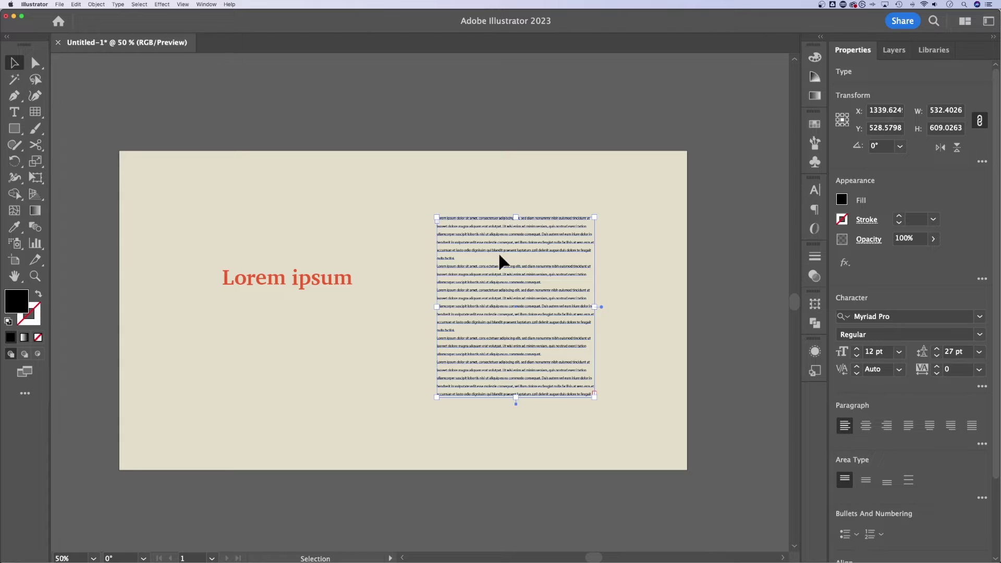
click(653, 281)
click(495, 324)
Try 200 kerning inside the headline, then leave kerning and tracking at 0
click(287, 278)
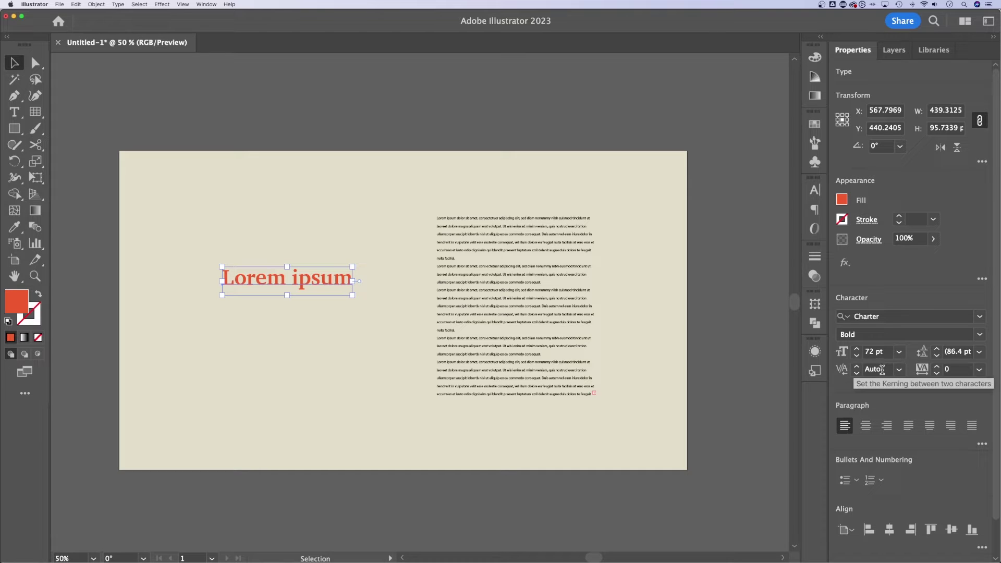
double_click(330, 279)
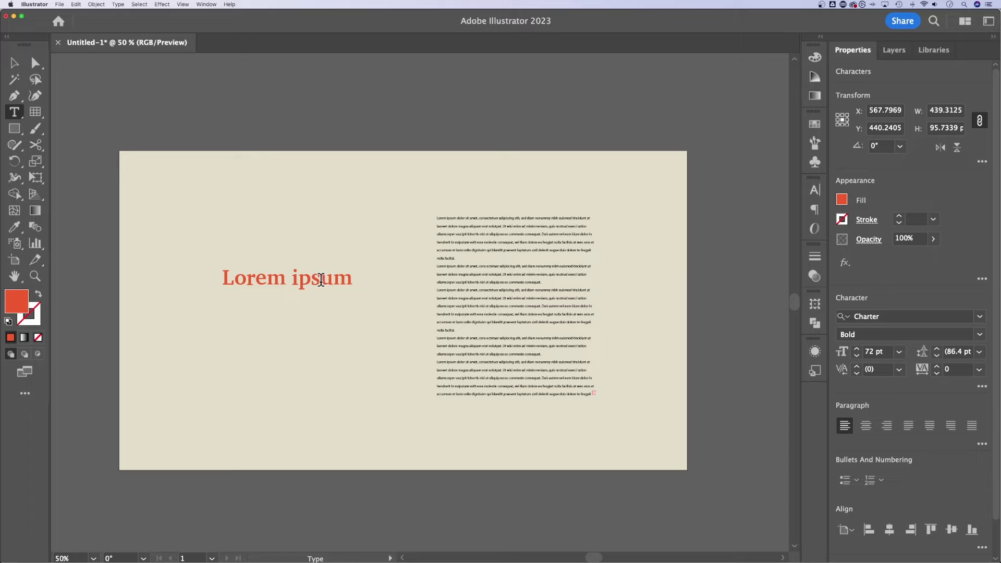
click(899, 369)
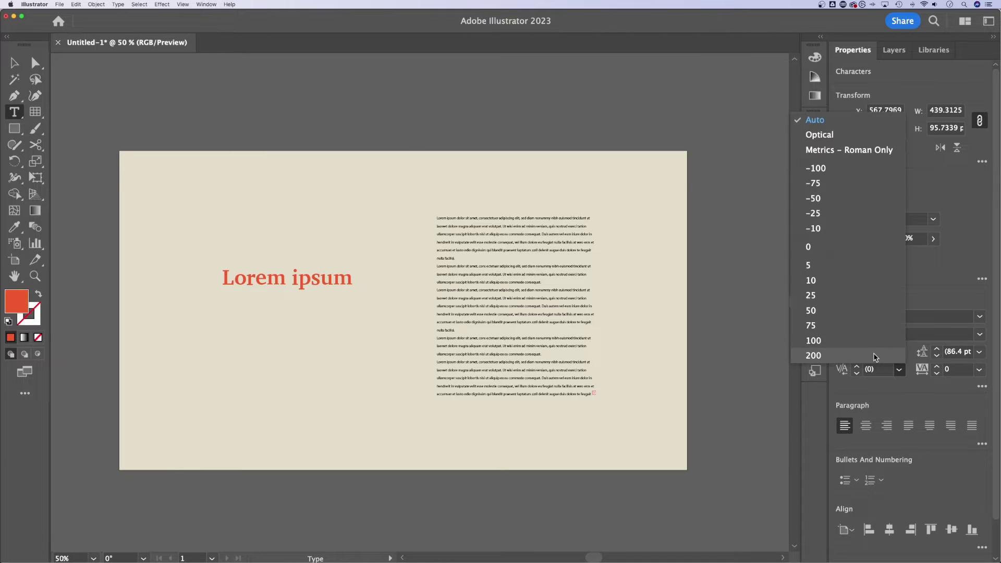
click(882, 354)
click(899, 369)
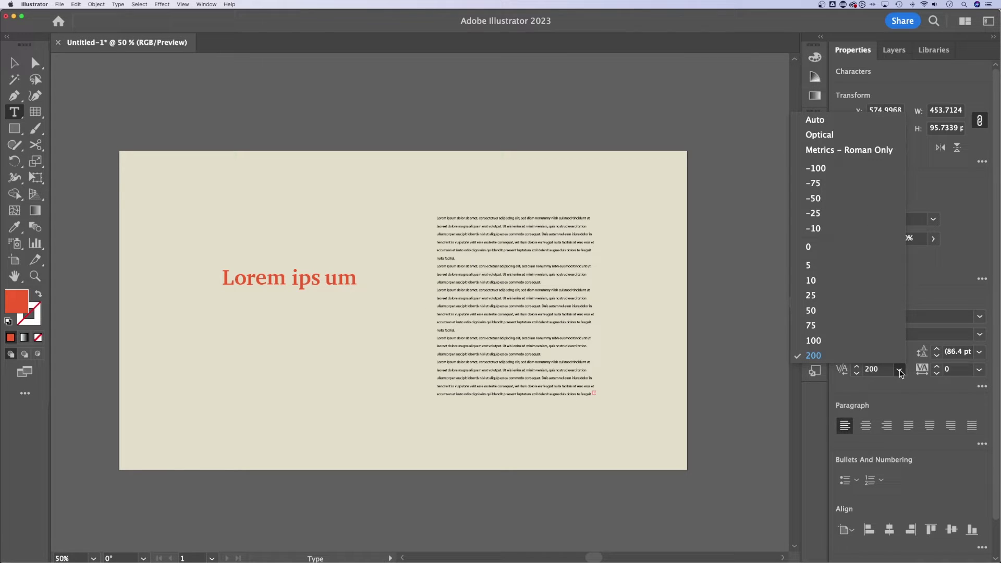
click(870, 247)
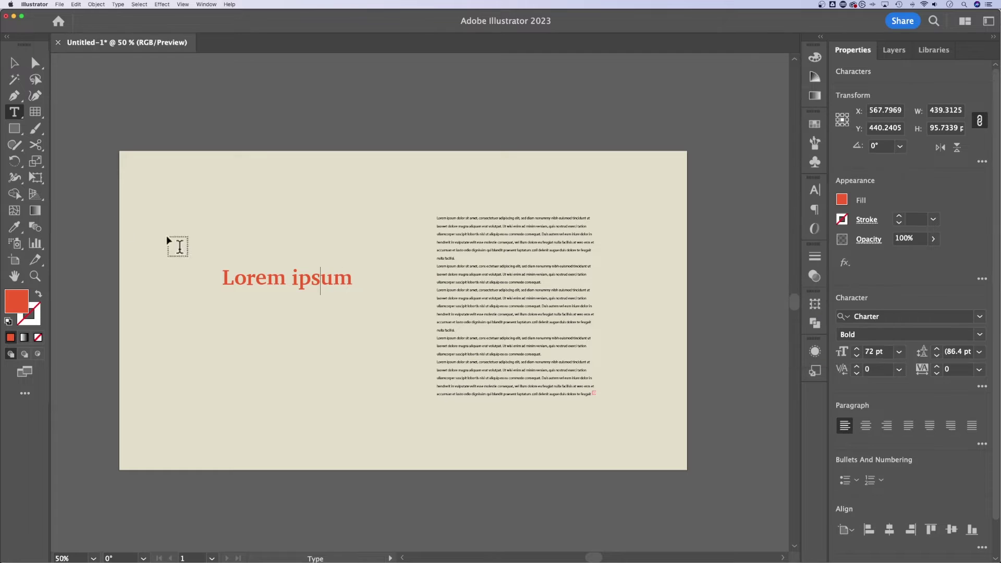
click(14, 62)
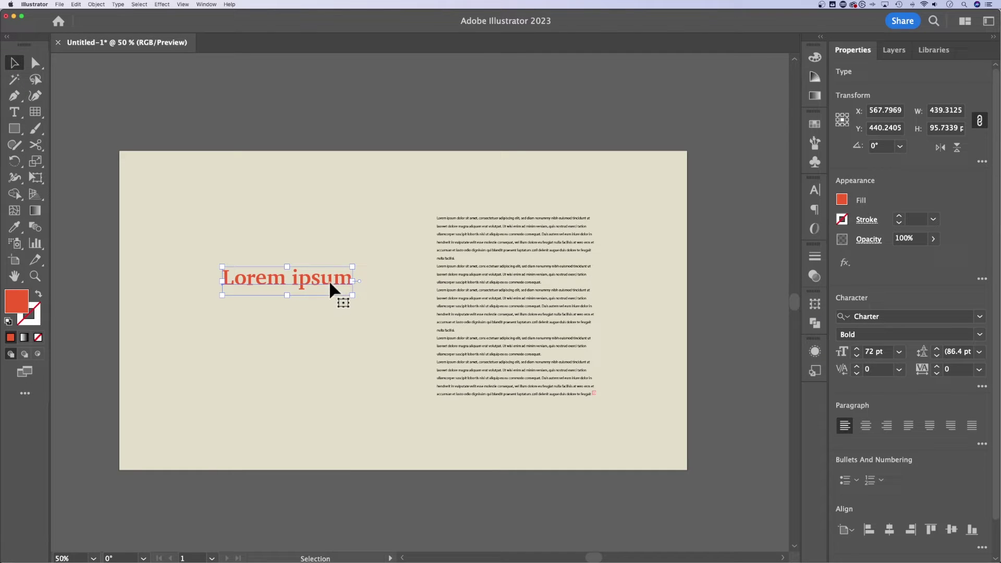
click(980, 370)
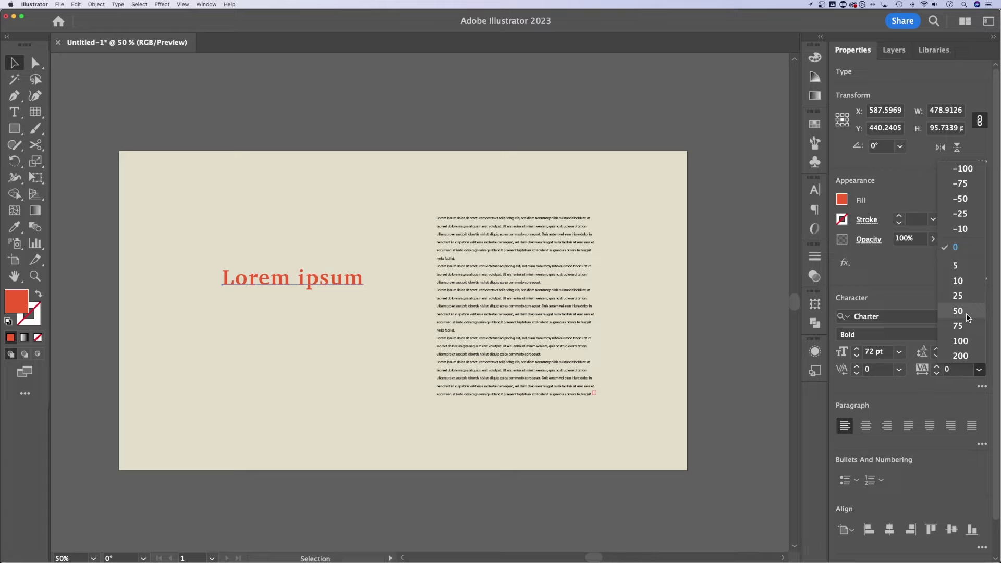
key(Escape)
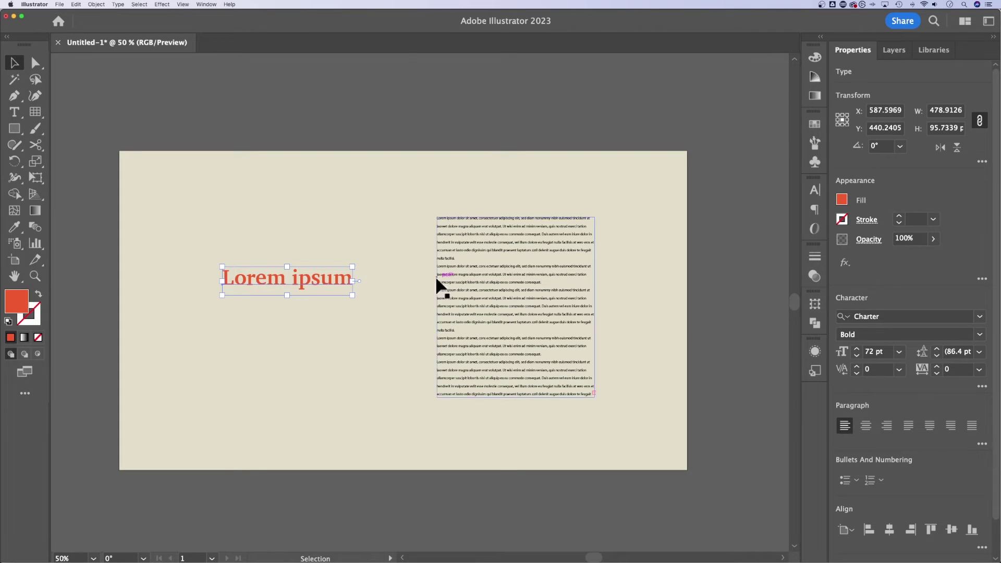
click(981, 387)
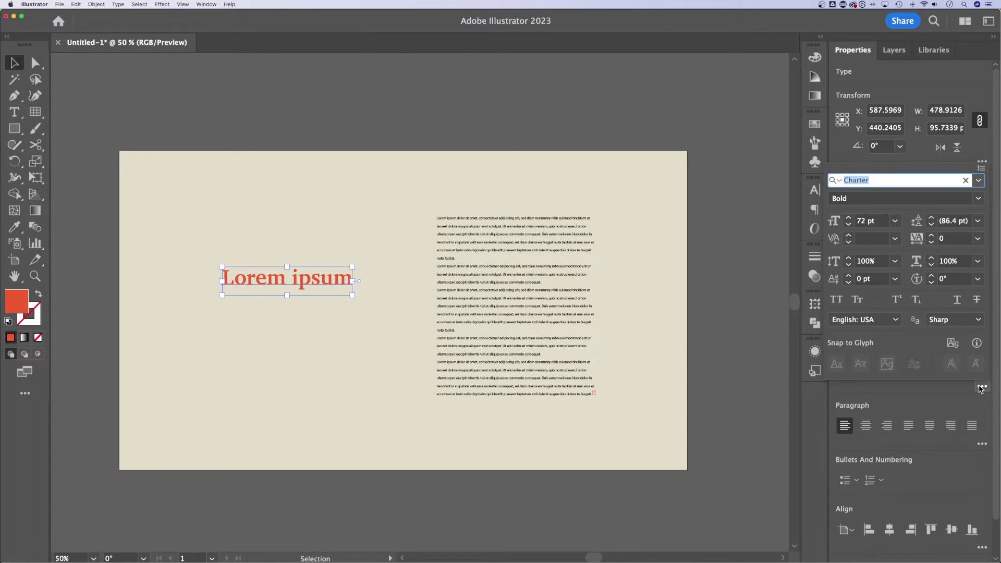
click(836, 301)
click(836, 302)
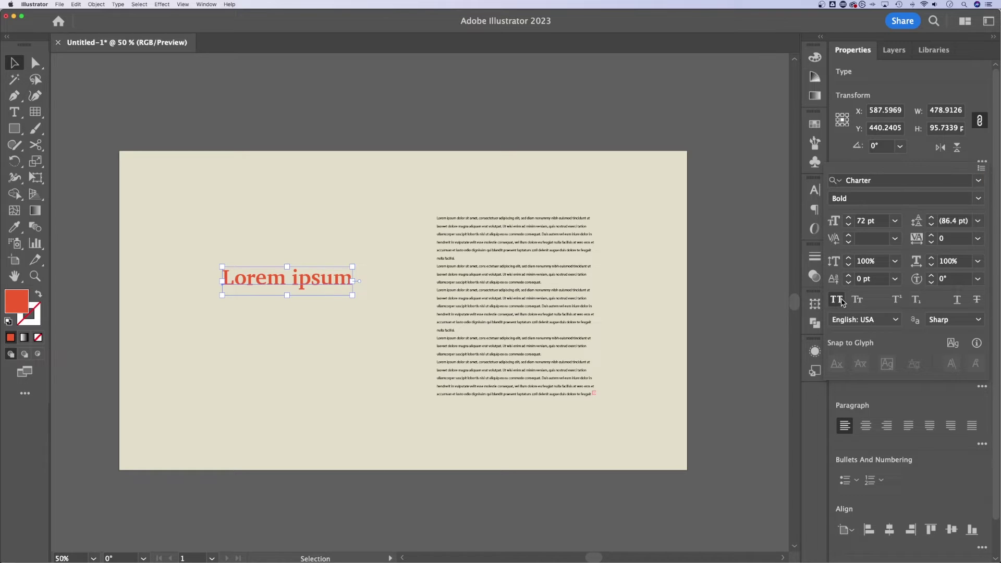
click(857, 301)
click(858, 301)
click(897, 301)
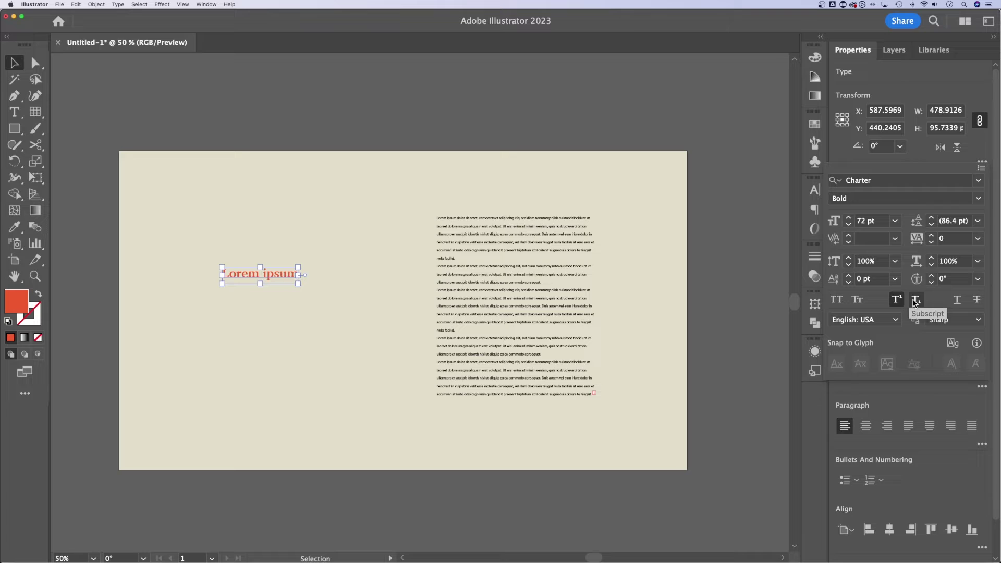
click(896, 301)
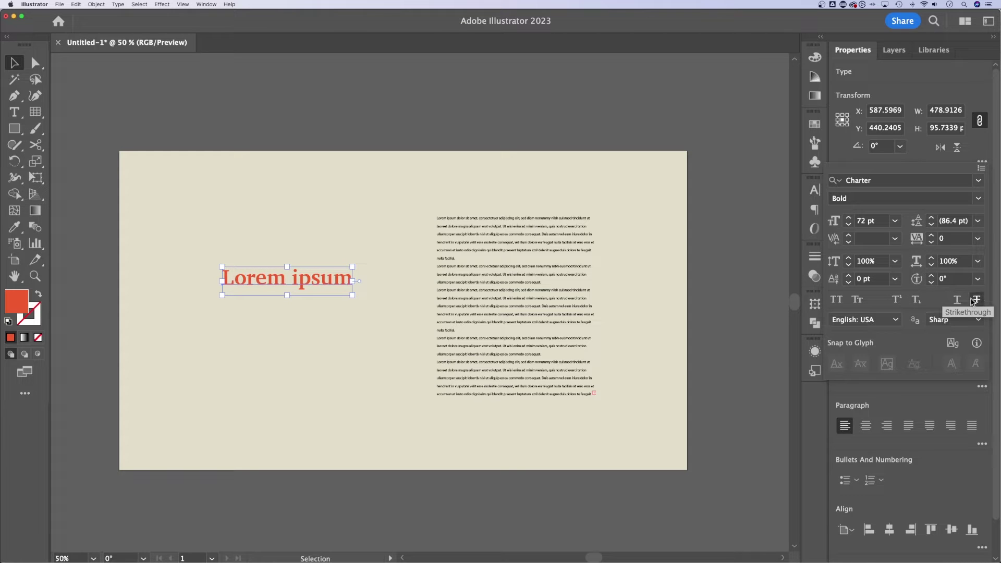
click(976, 321)
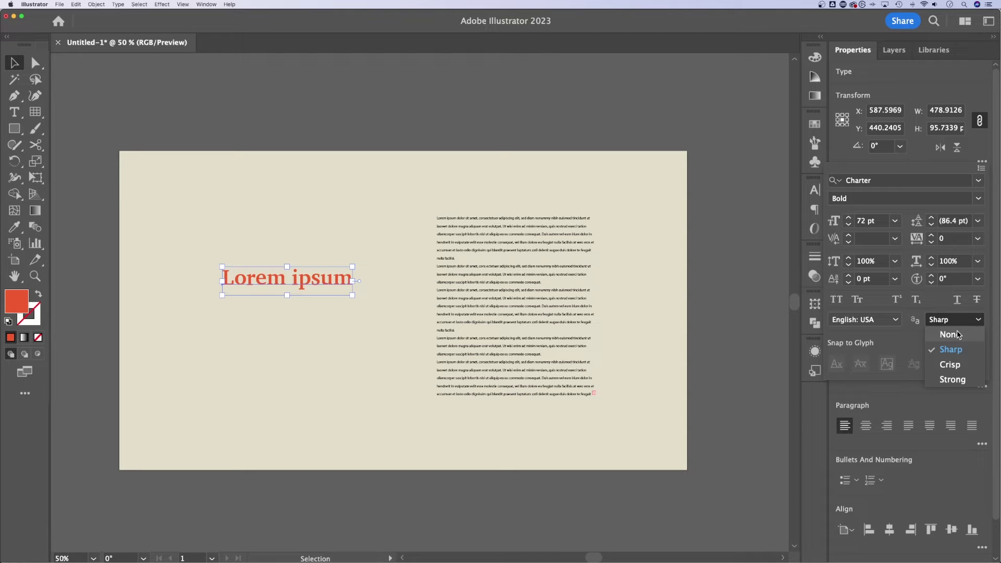
click(911, 340)
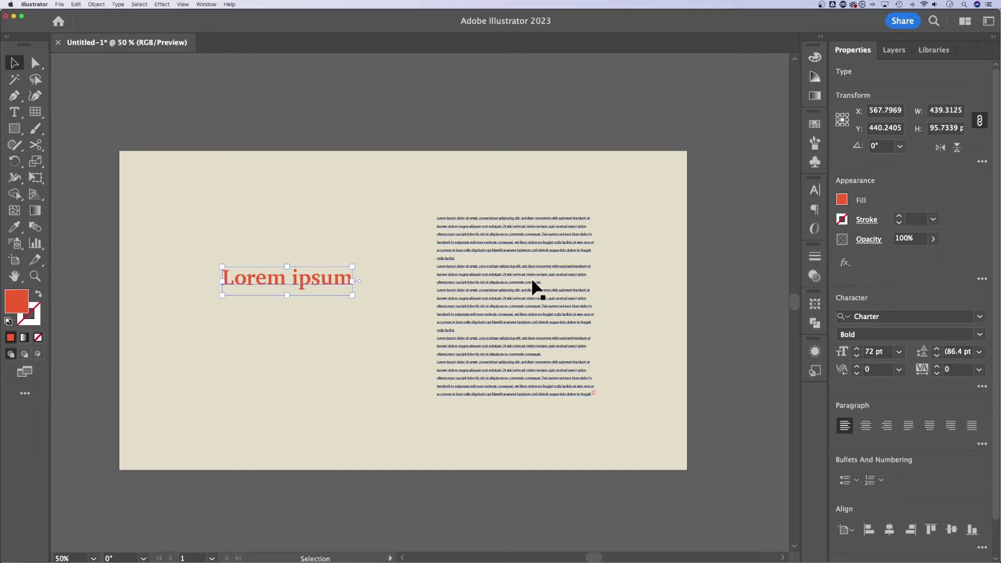
Zoom to 100% on the body text and justify it with the last line aligned left
click(543, 263)
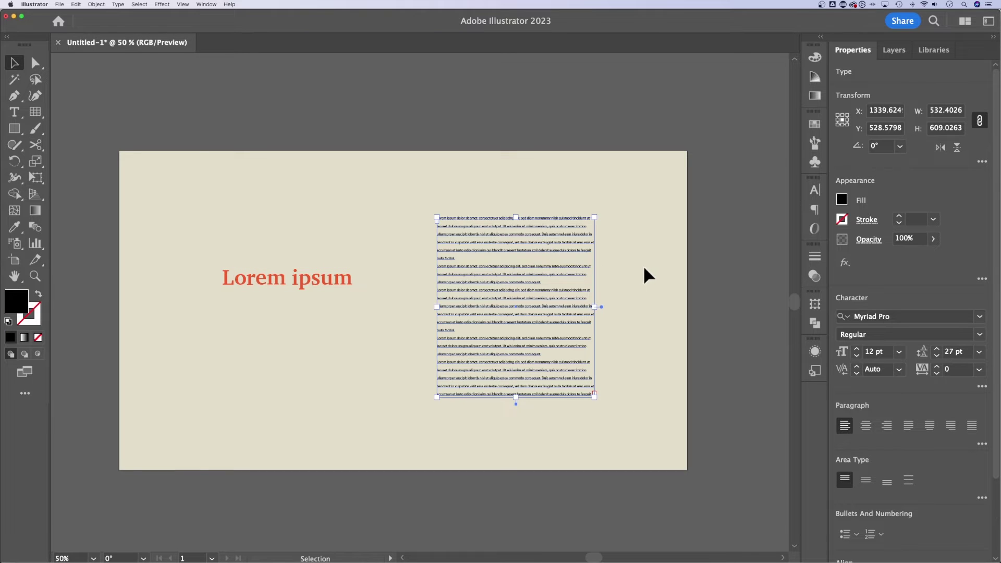
key(super+1)
drag(687, 254, 581, 241)
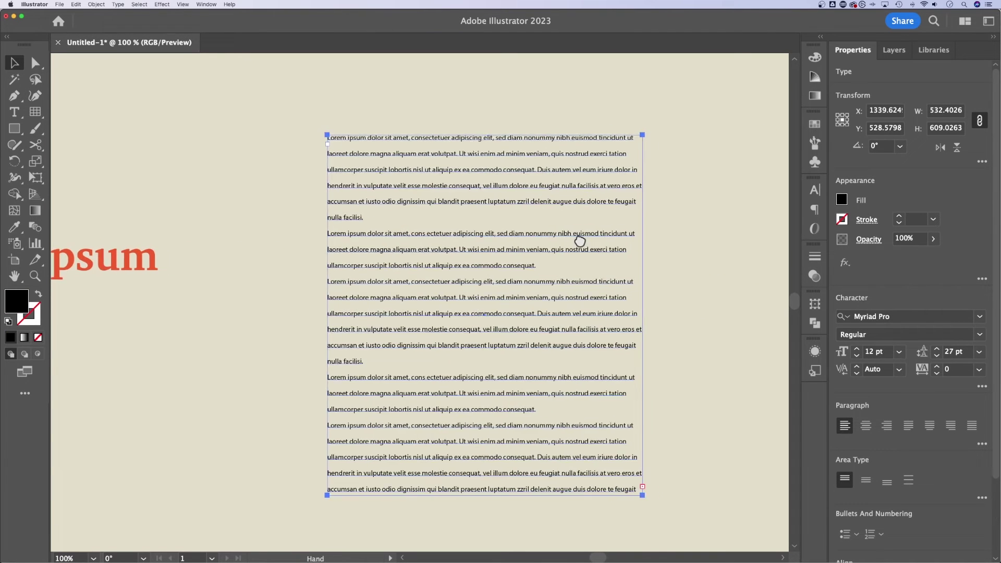
click(861, 426)
click(886, 426)
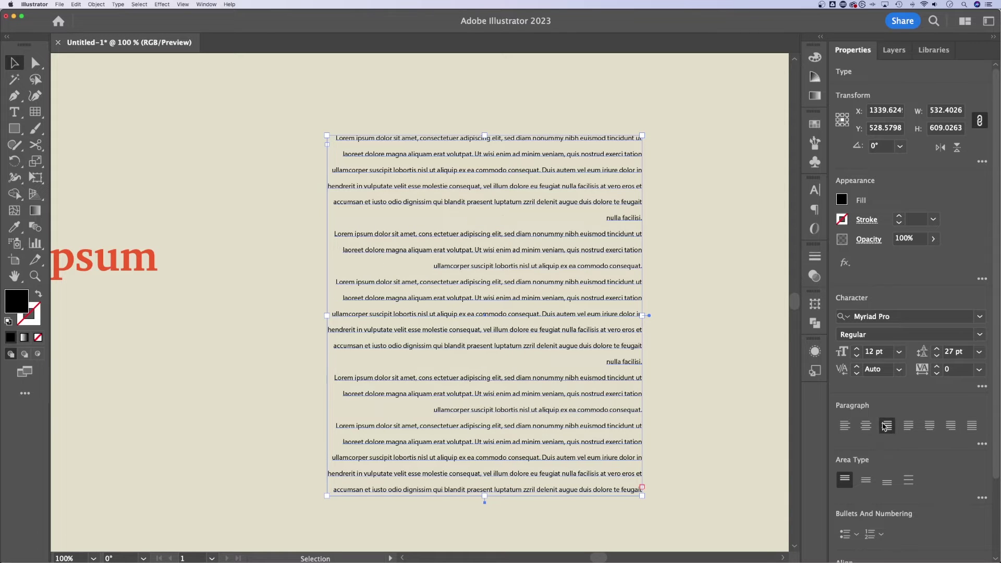
click(909, 426)
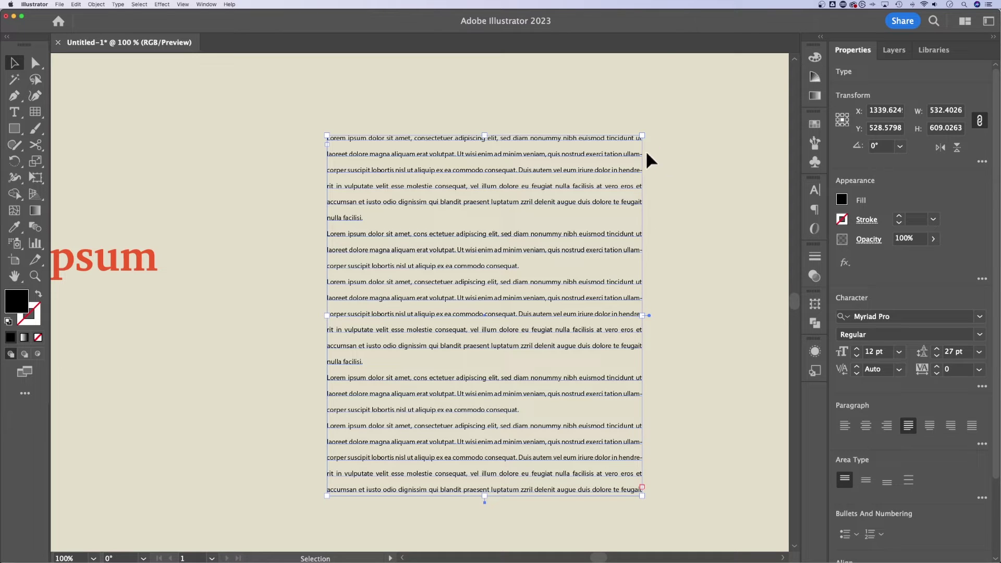
Uncheck Hyphenate in the extra paragraph options, then open and close the Paragraph flyout menu
click(980, 446)
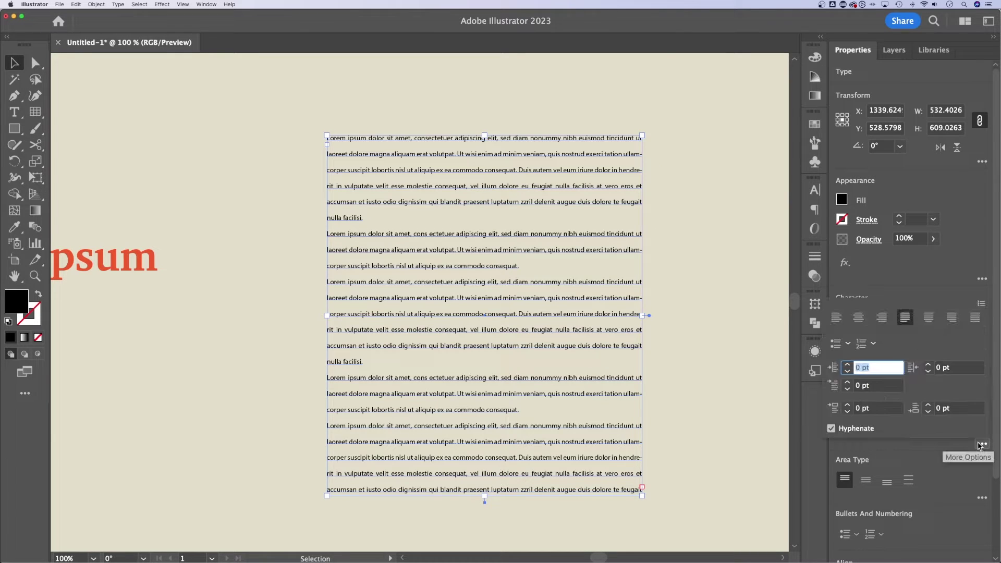
click(832, 429)
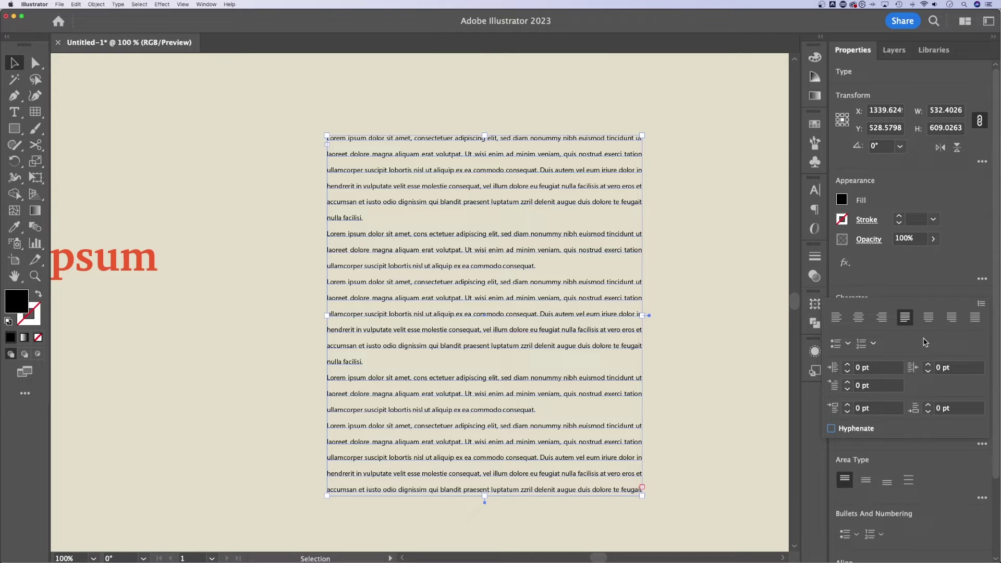
click(982, 306)
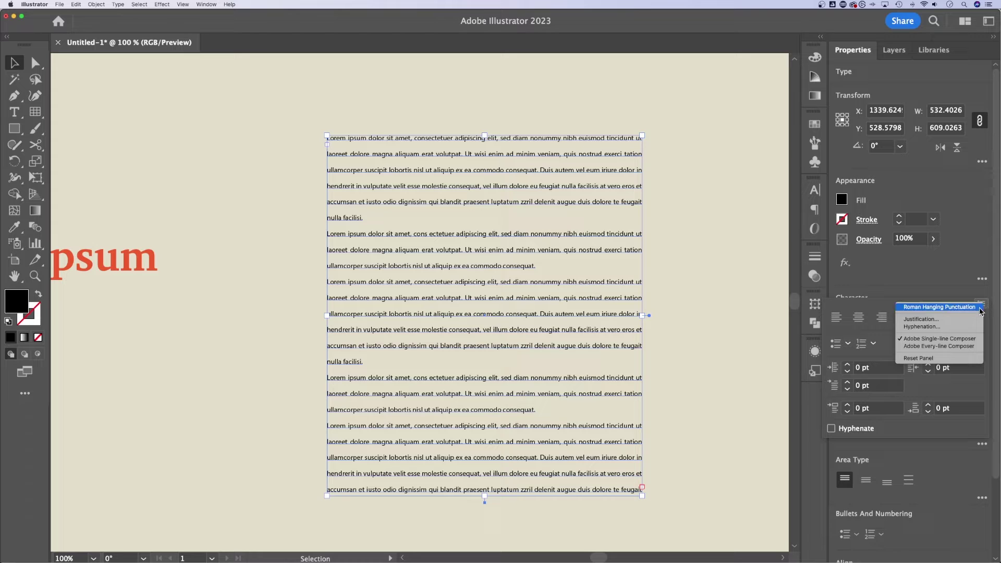
click(948, 288)
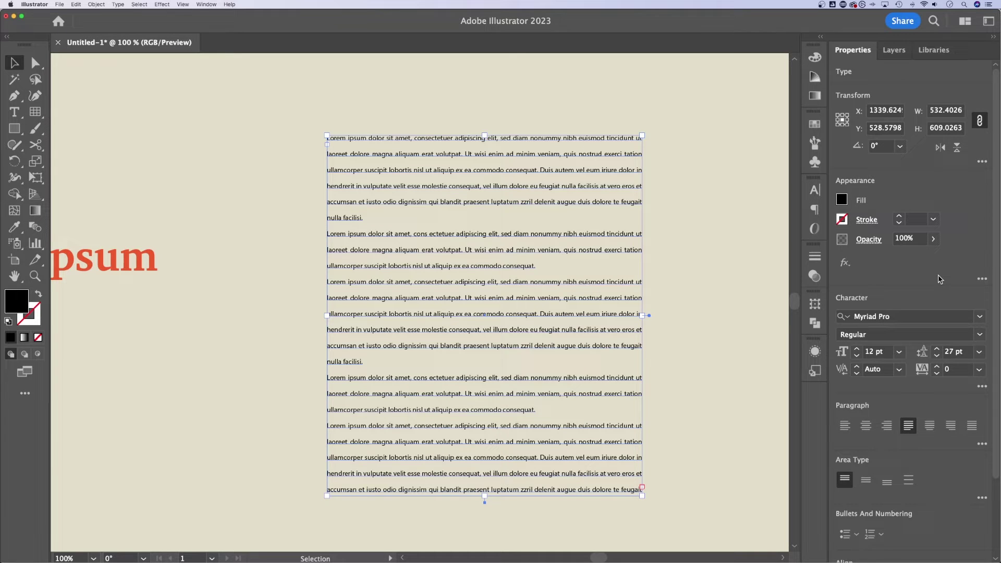
click(723, 236)
click(475, 233)
click(118, 4)
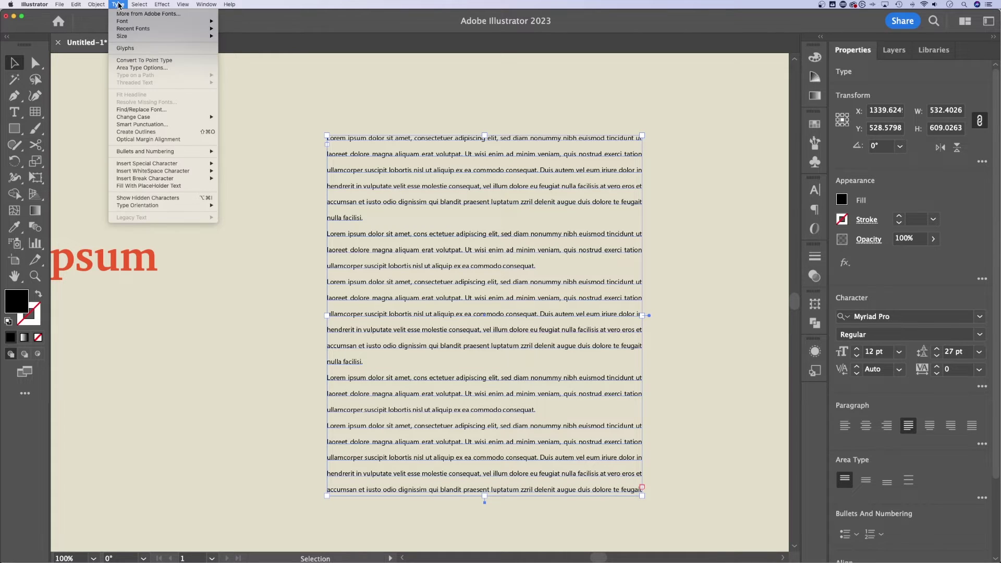
click(145, 69)
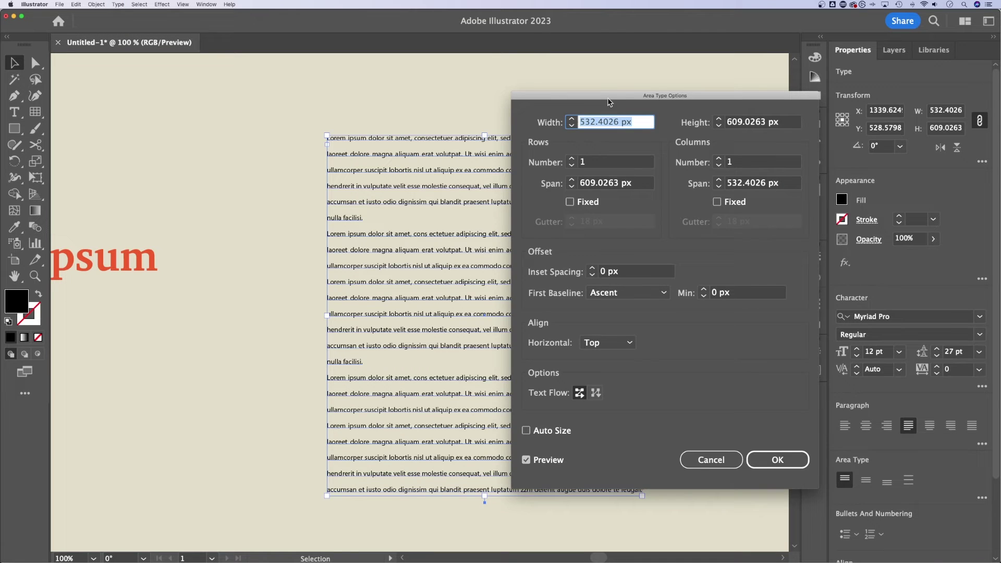
drag(633, 97, 788, 104)
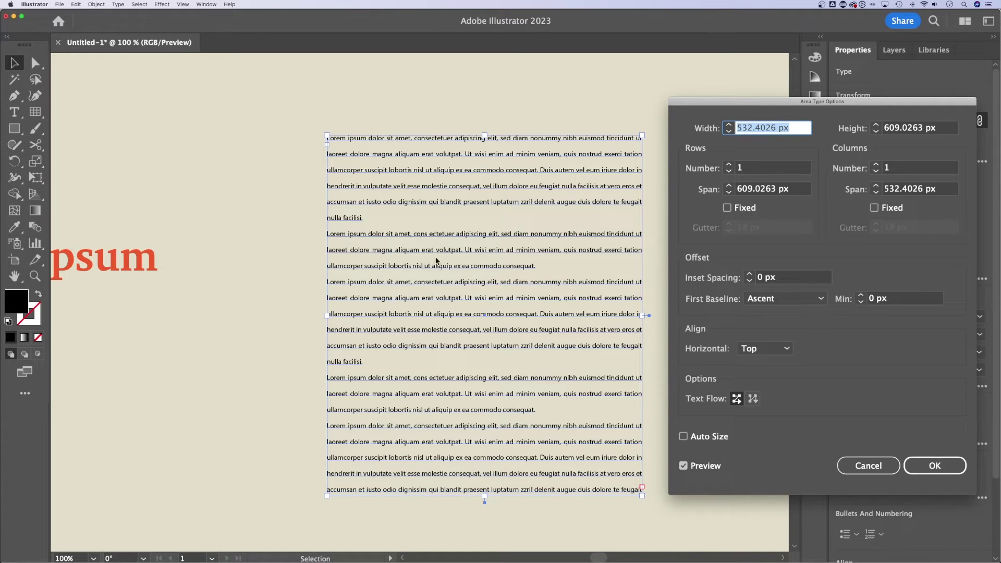
click(764, 348)
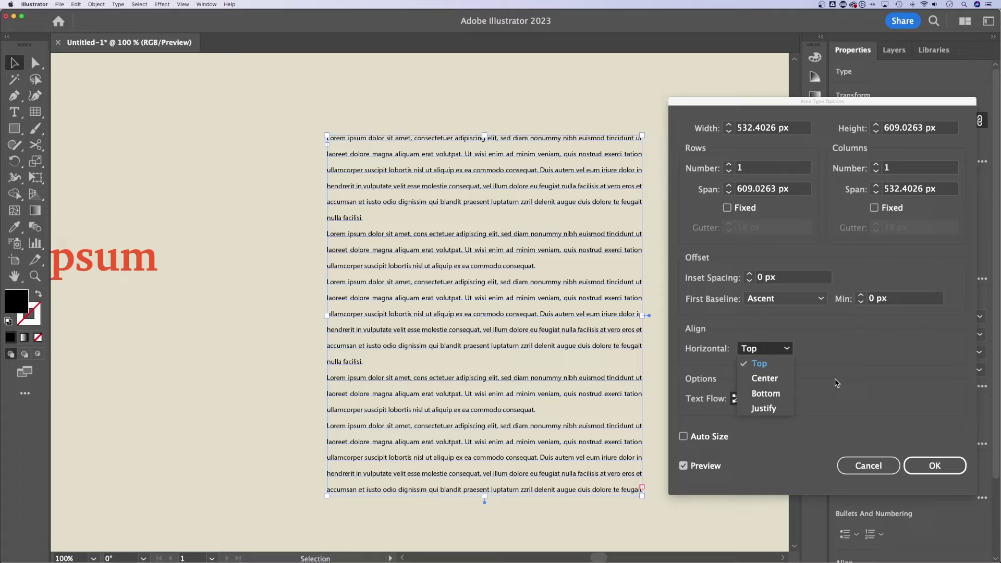
click(894, 334)
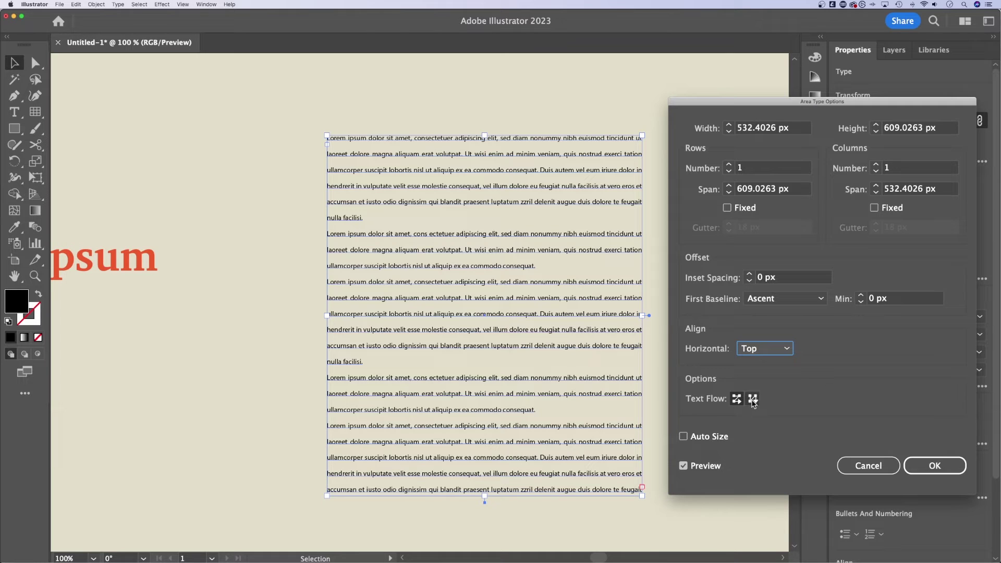
click(683, 438)
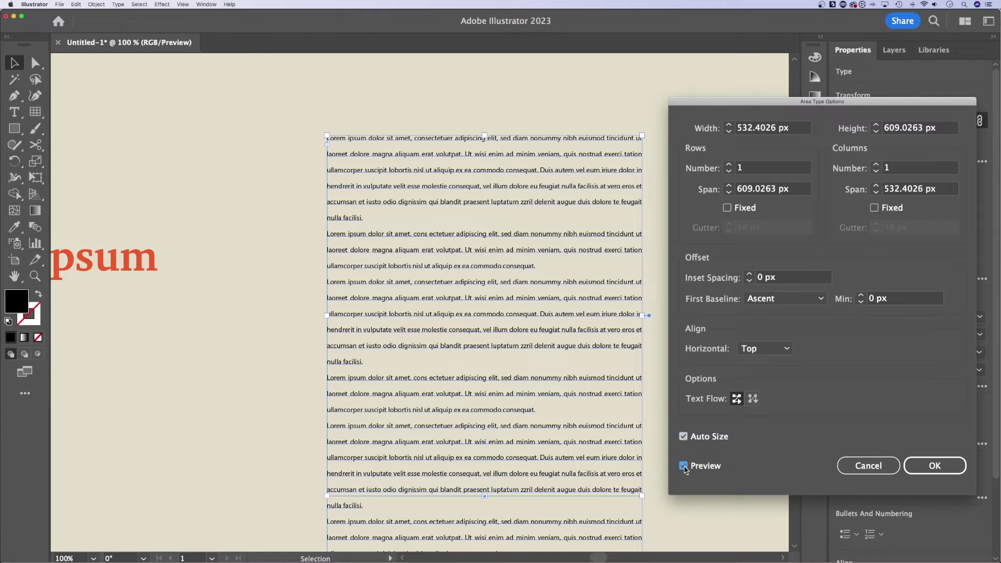
click(683, 436)
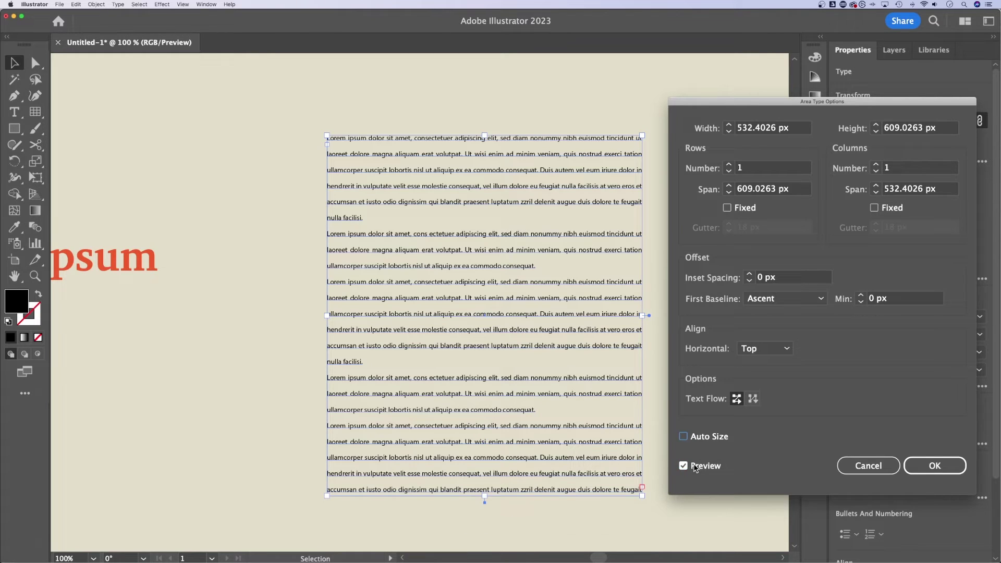
click(948, 459)
Change all the body text to UPPERCASE through Type > Change Case
click(118, 4)
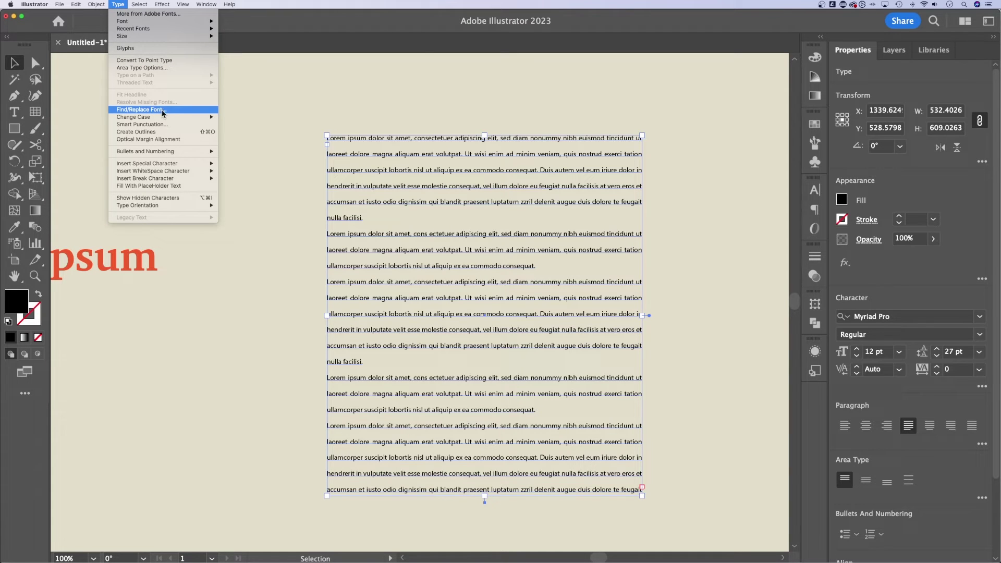
mouse_move(180, 117)
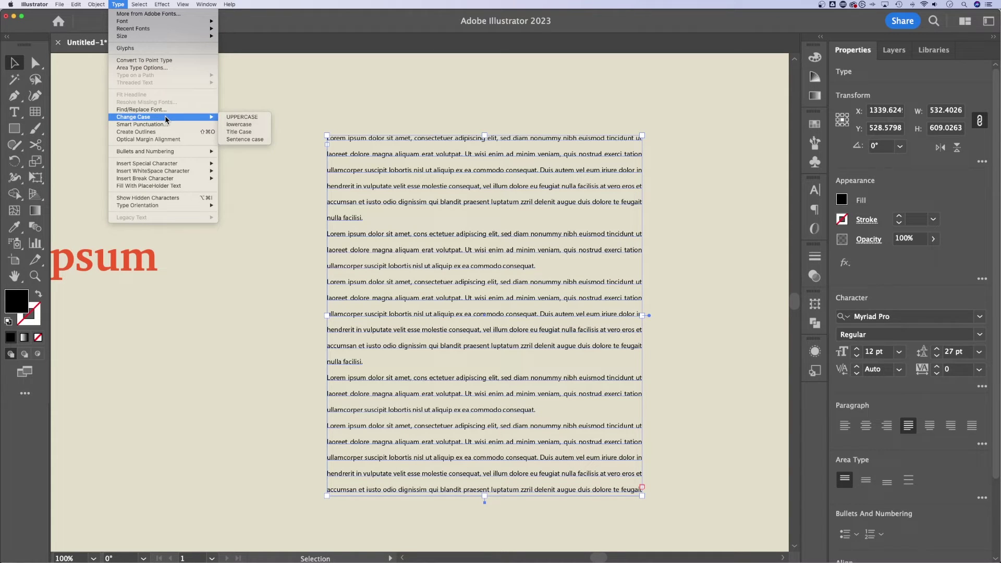
click(237, 118)
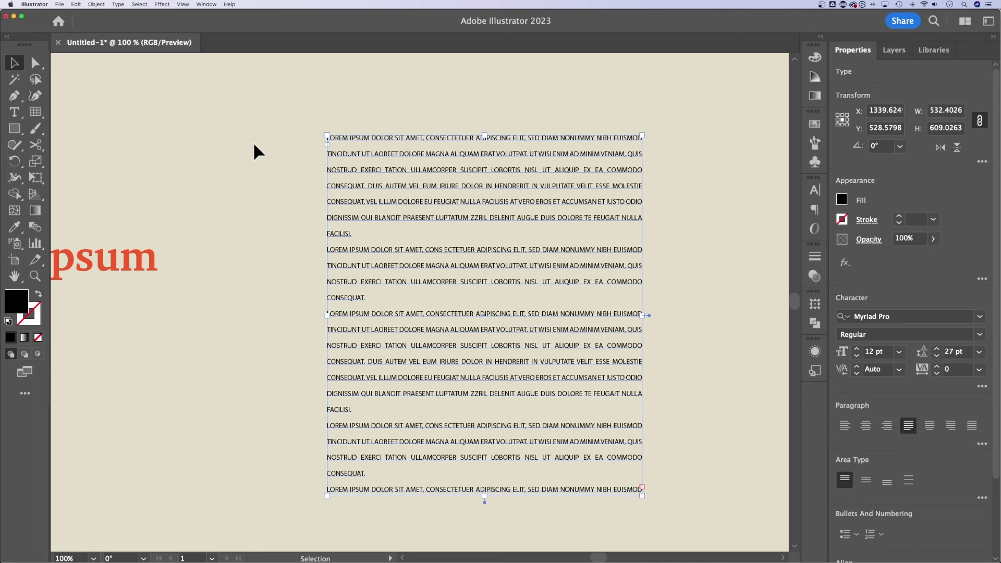
key(a)
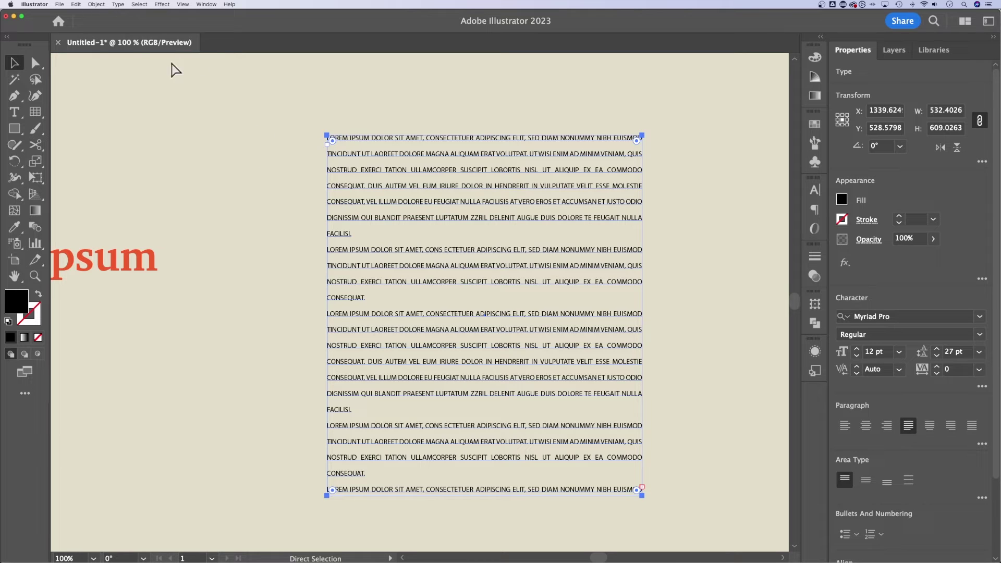
click(125, 4)
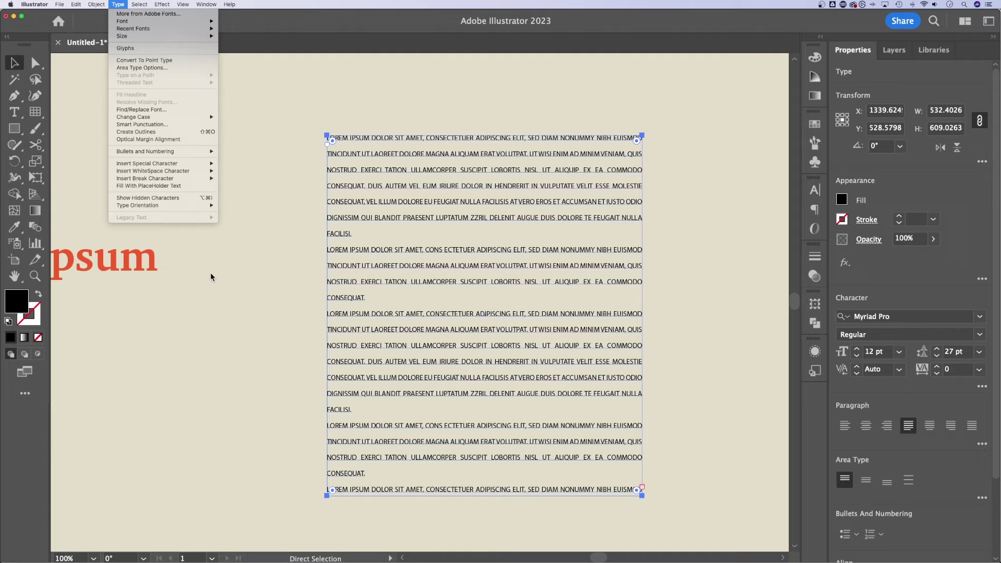
Select the red 'Lorem ipsum' headline and convert it to outlines
click(247, 290)
click(241, 275)
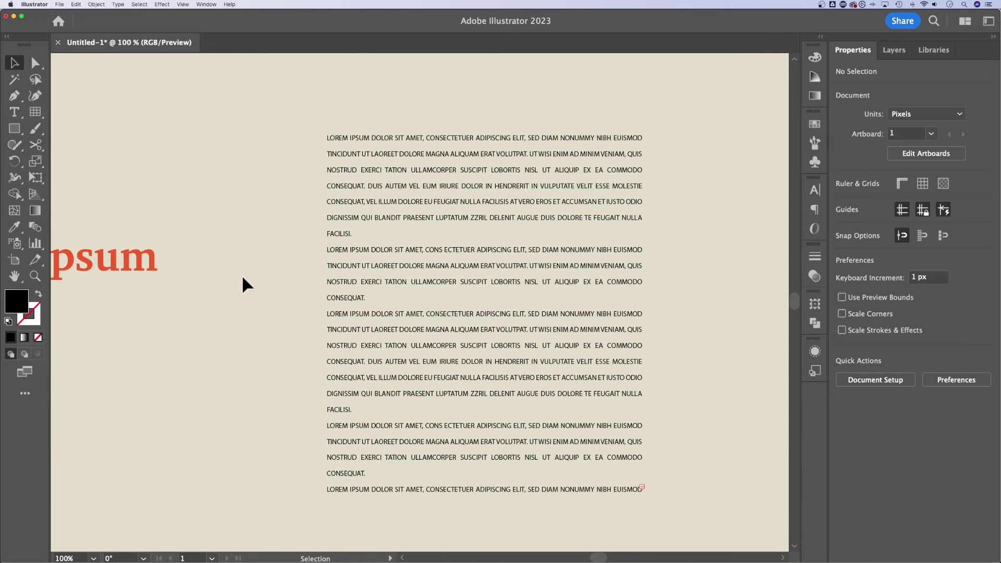
drag(241, 274, 486, 260)
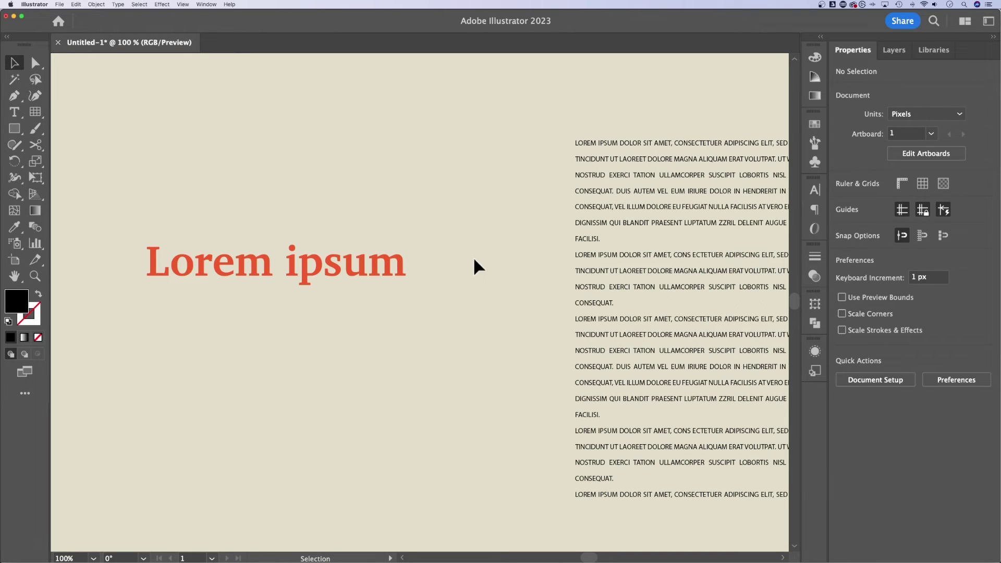
click(360, 276)
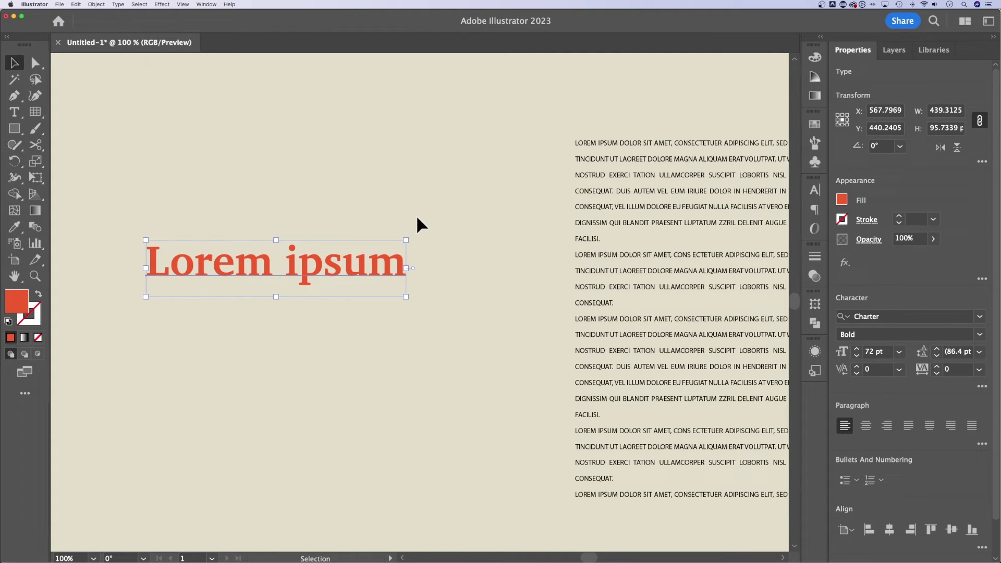
click(118, 4)
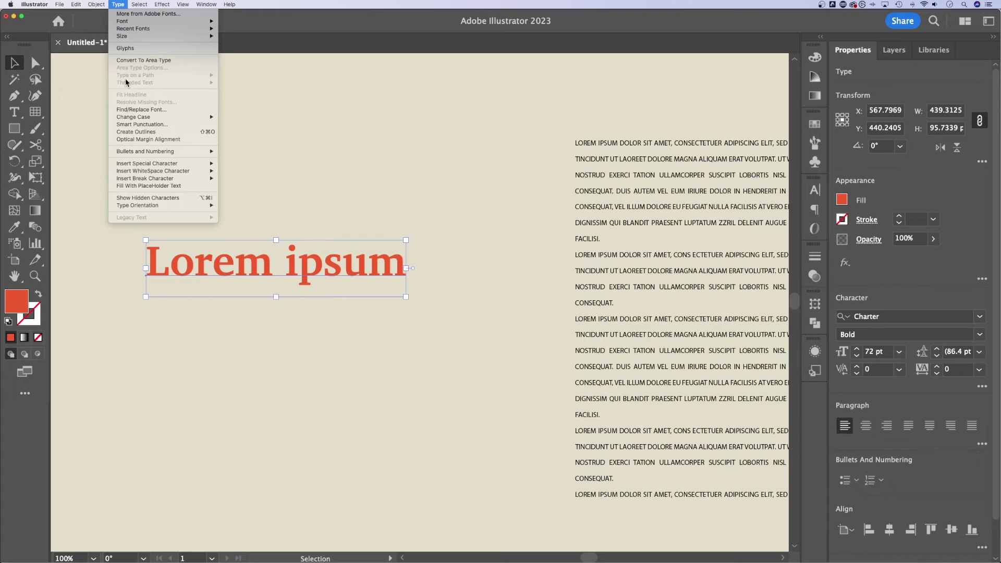
click(140, 133)
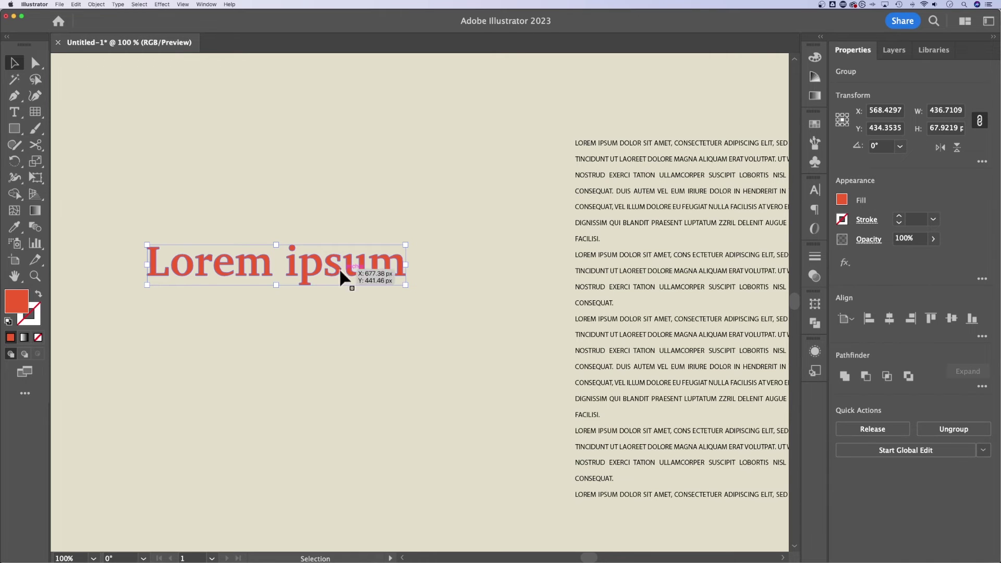
Undo the accidental headline move and re-outline it into a 436.71×67.92 px group
click(414, 270)
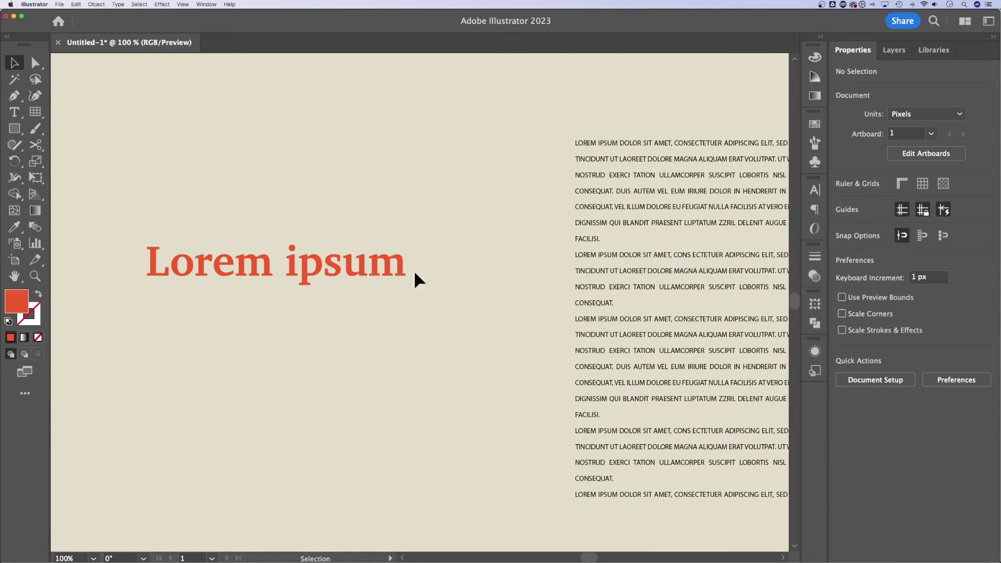
drag(396, 267, 465, 249)
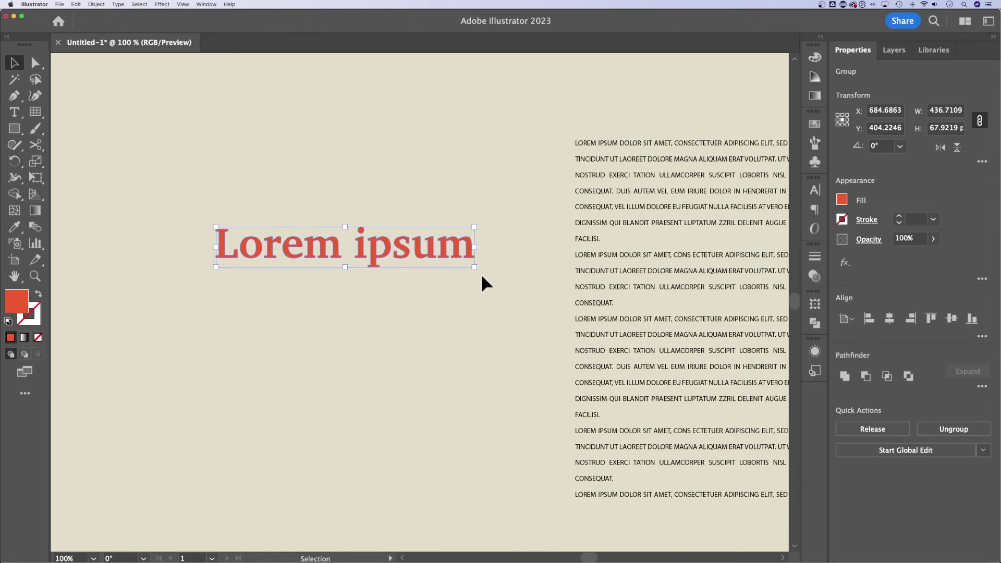
key(super+z)
key(super+shift+o)
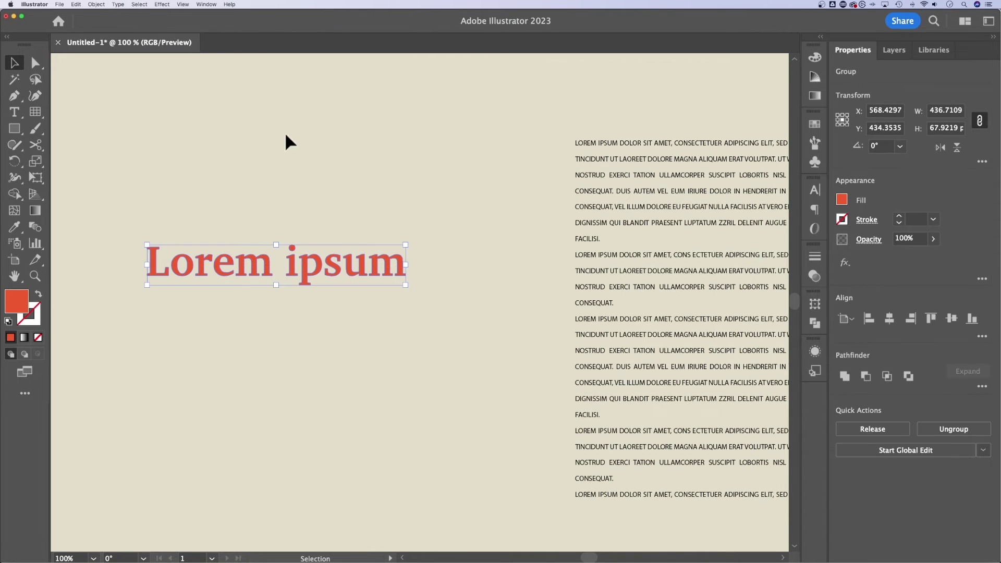
click(241, 109)
drag(408, 244, 405, 246)
click(119, 5)
click(124, 4)
key(super+minus)
key(super+minus)
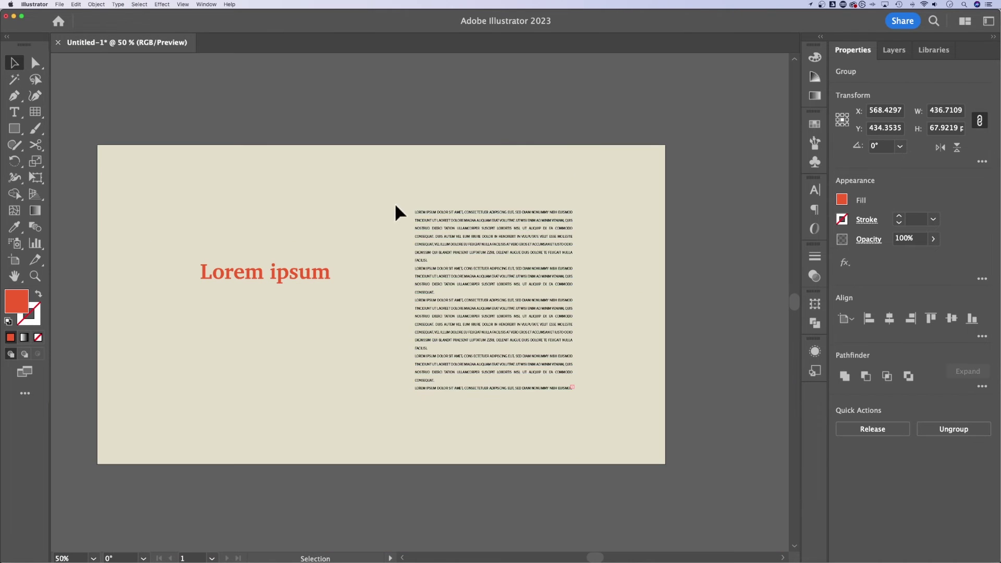
Move the body text frame up and to the left
click(397, 212)
drag(528, 242, 498, 218)
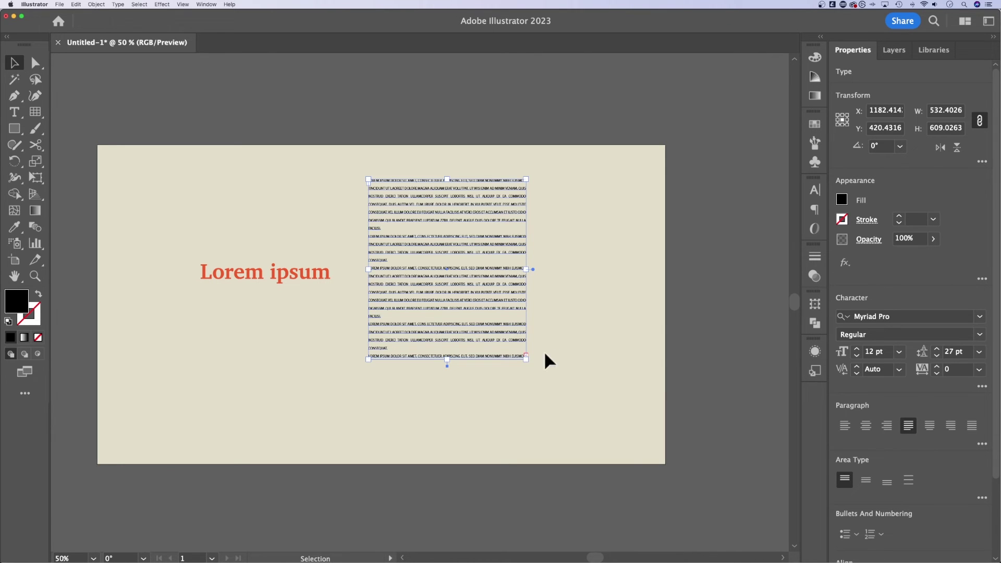
key(super+plus)
key(super+plus)
key(super+plus)
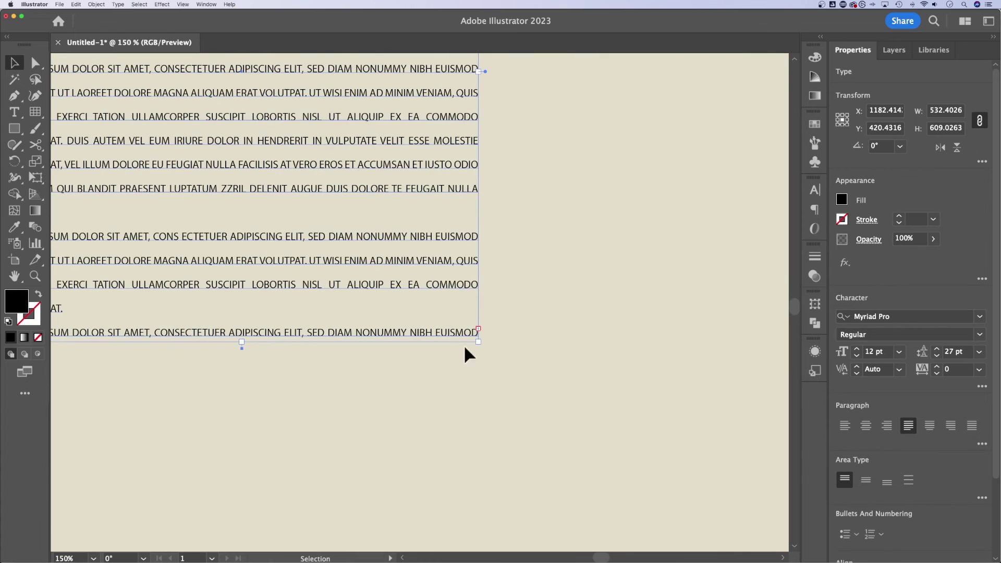
Thread the overflow text into a second linked frame enlarged to 691×562 px
click(478, 329)
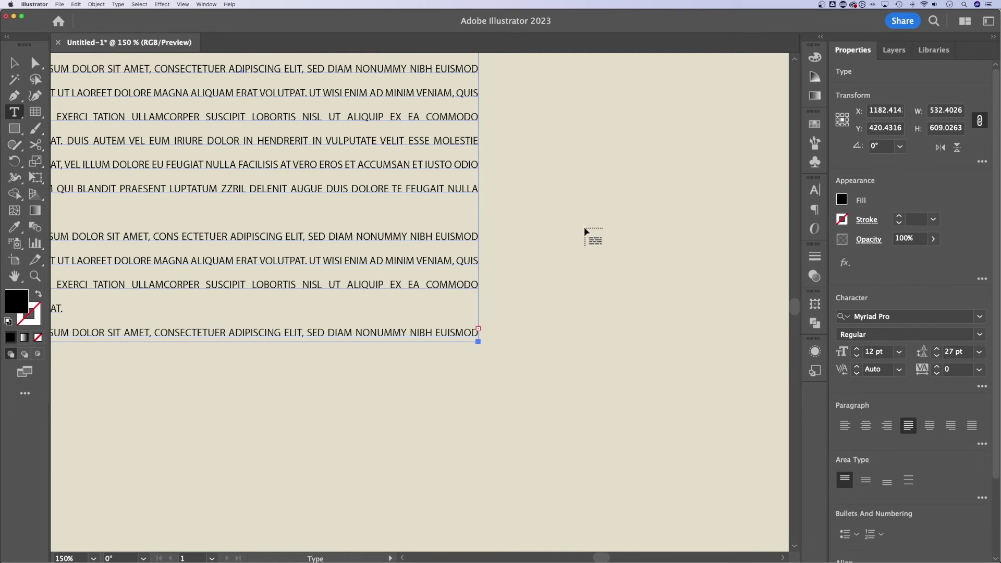
drag(549, 212, 773, 425)
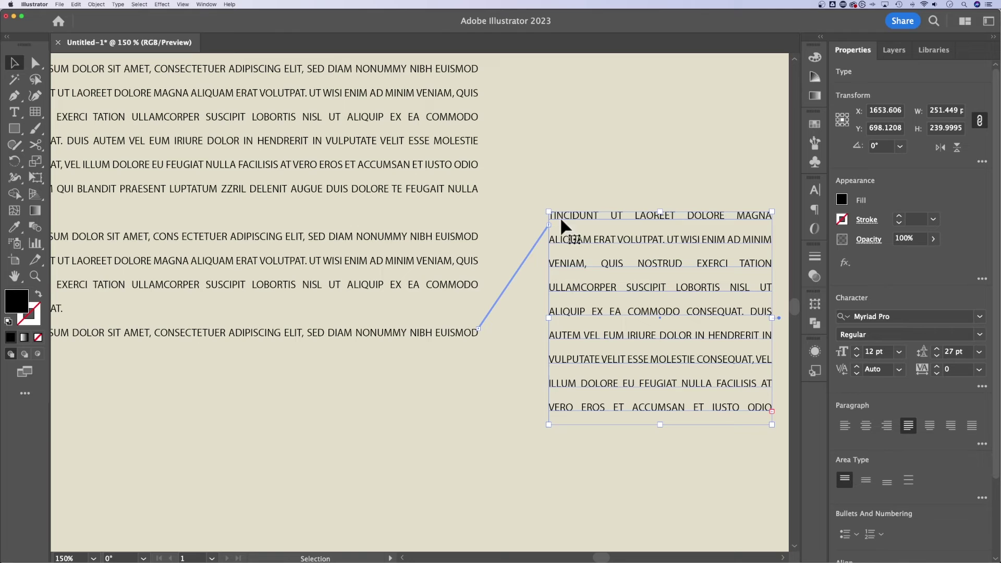
key(super+0)
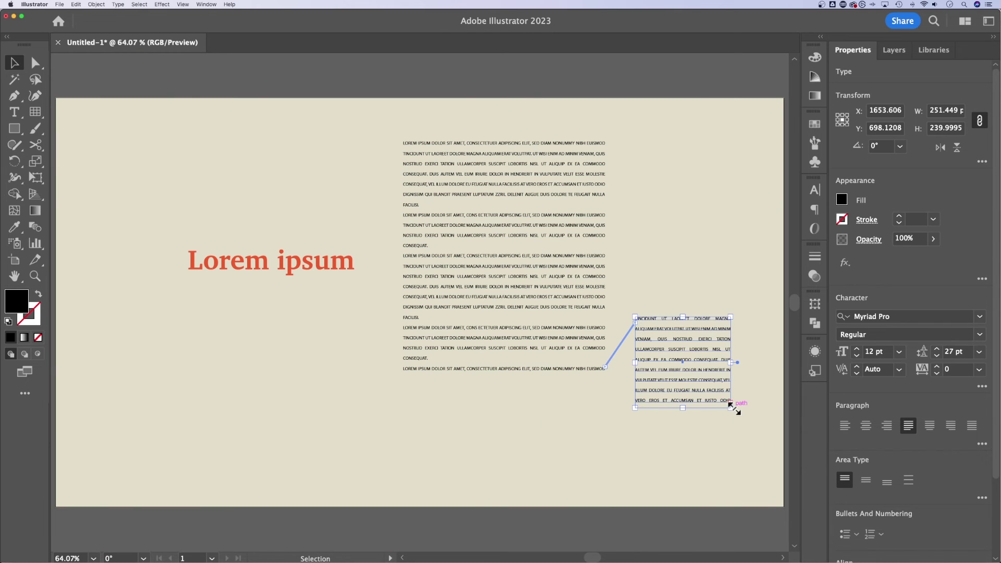
drag(732, 408, 710, 502)
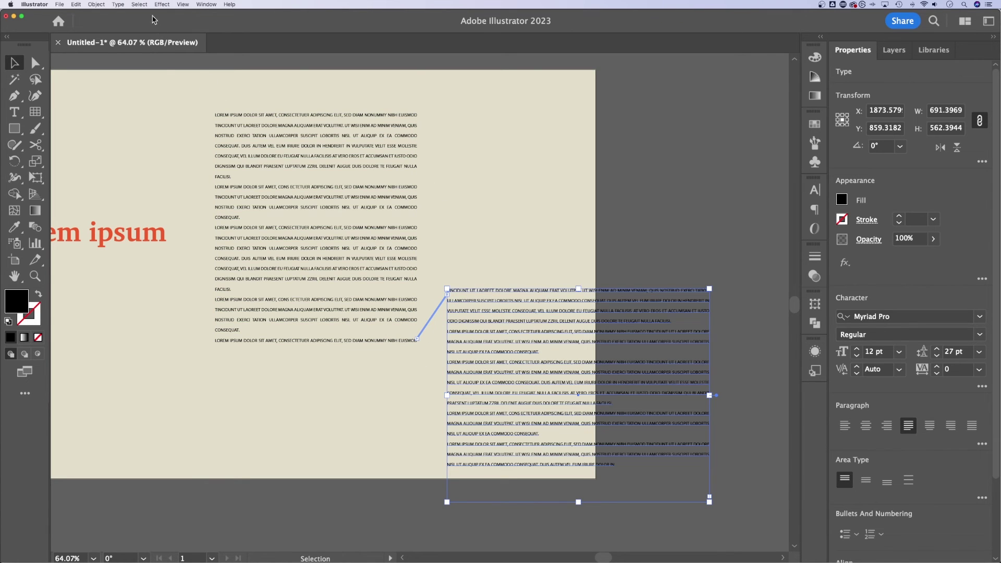
Move the left and right threaded text frames up into aligned columns
click(118, 4)
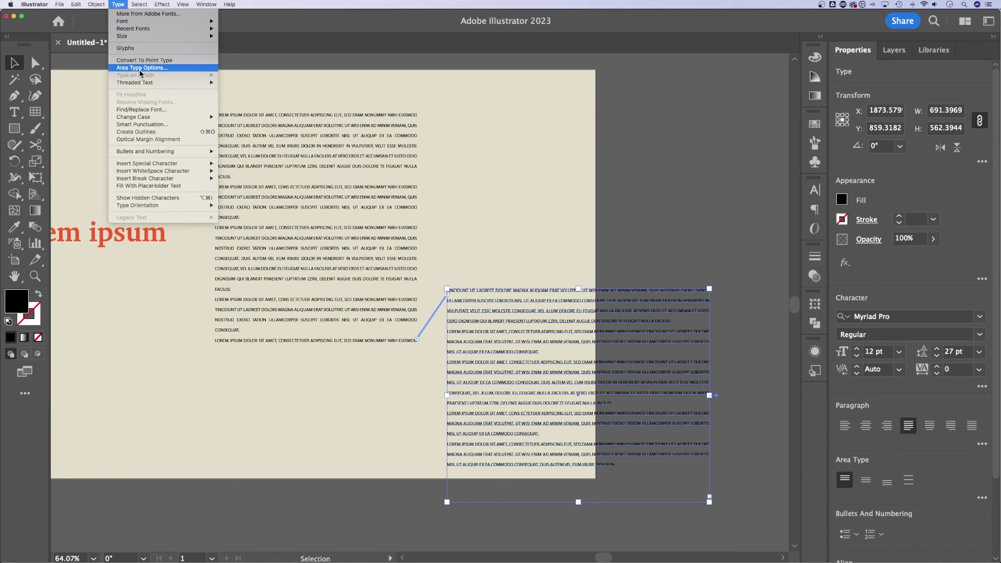
mouse_move(176, 83)
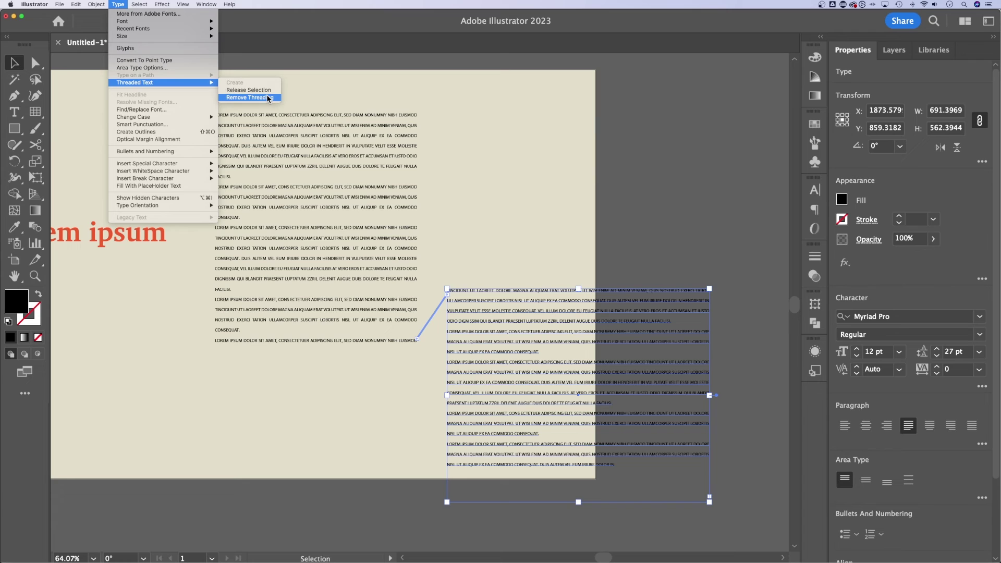
click(483, 168)
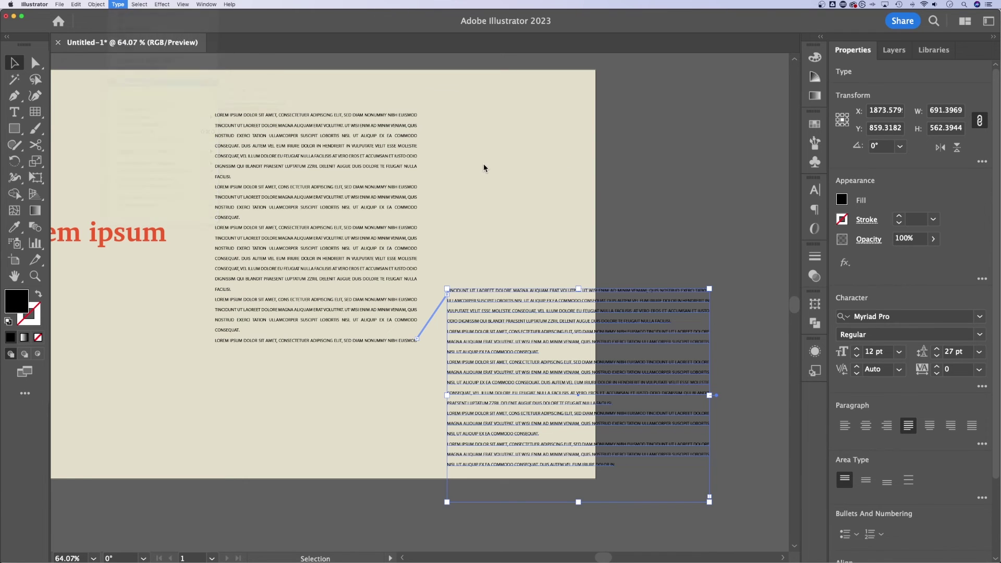
click(375, 134)
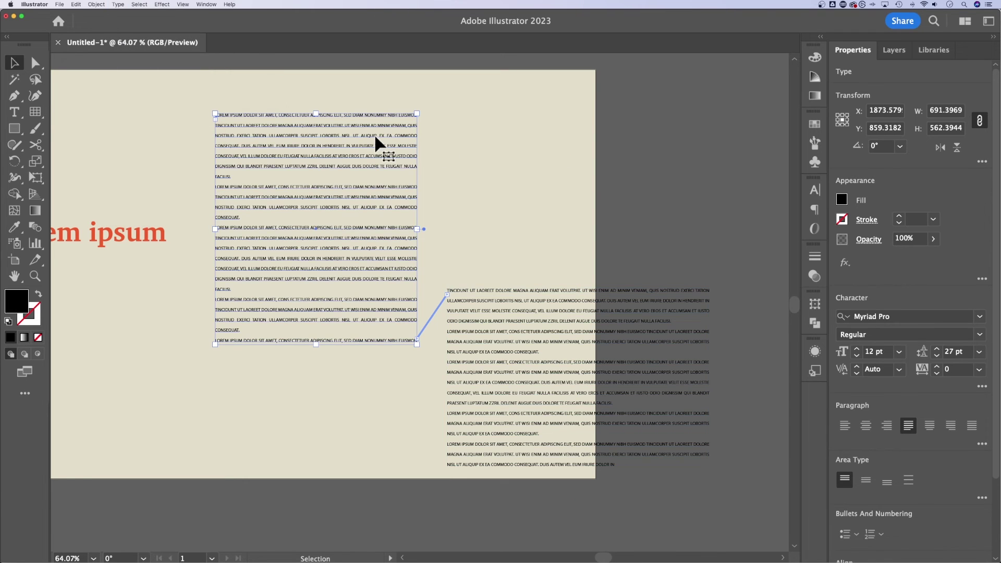
click(343, 395)
drag(366, 298, 371, 276)
drag(538, 294, 528, 104)
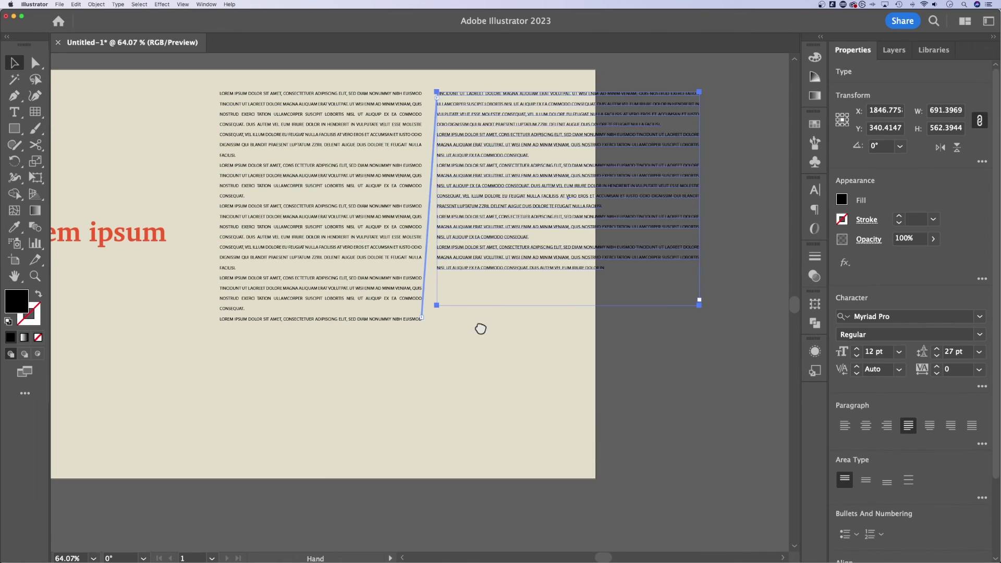
Shift both linked columns left onto the artboard and move the headline to the top-left
drag(480, 329, 493, 414)
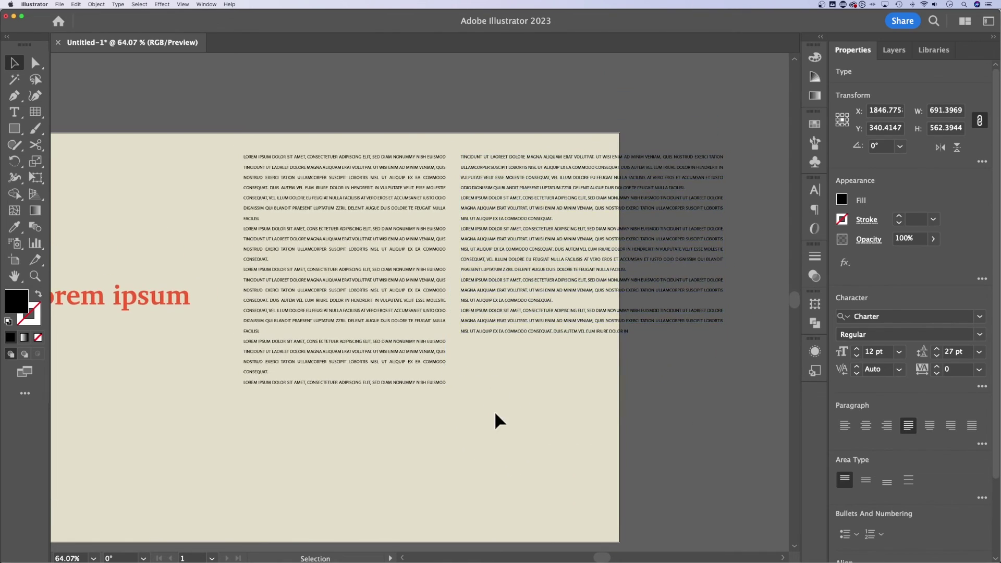
click(495, 414)
click(315, 320)
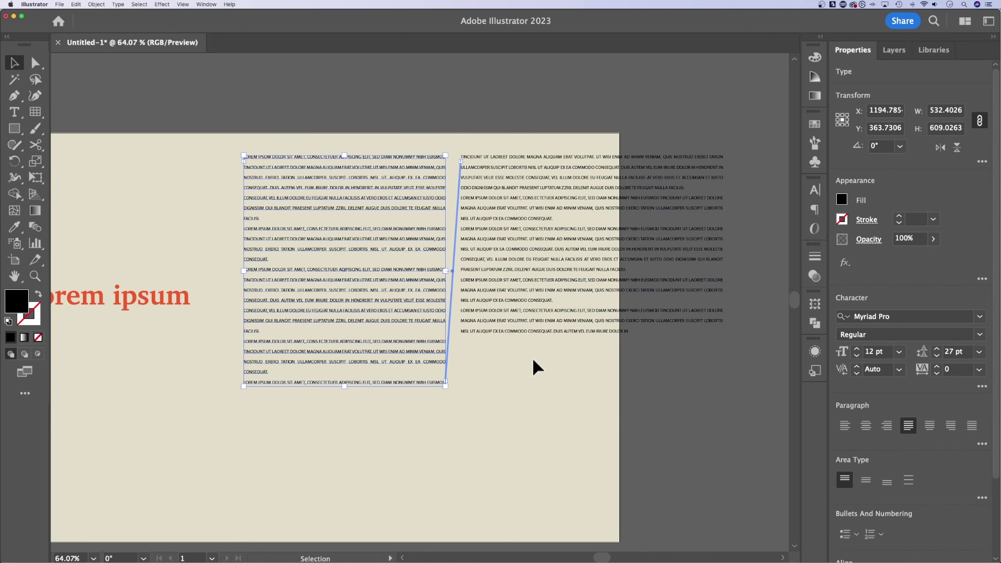
click(506, 389)
drag(506, 389, 626, 358)
drag(514, 148, 396, 151)
scroll(323, 168, left, 5)
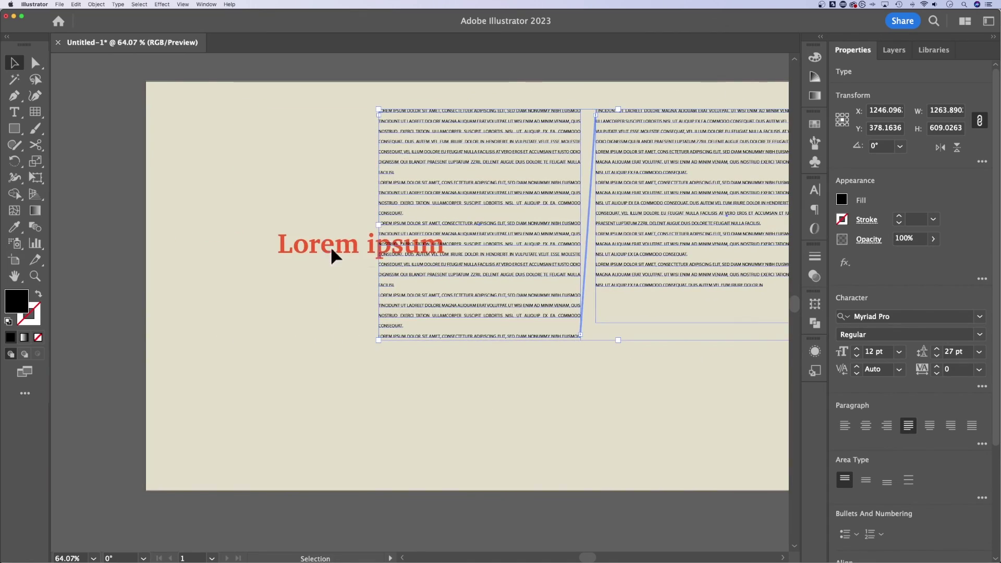
drag(313, 250, 246, 121)
key(super+shift+o)
scroll(530, 222, right, 4)
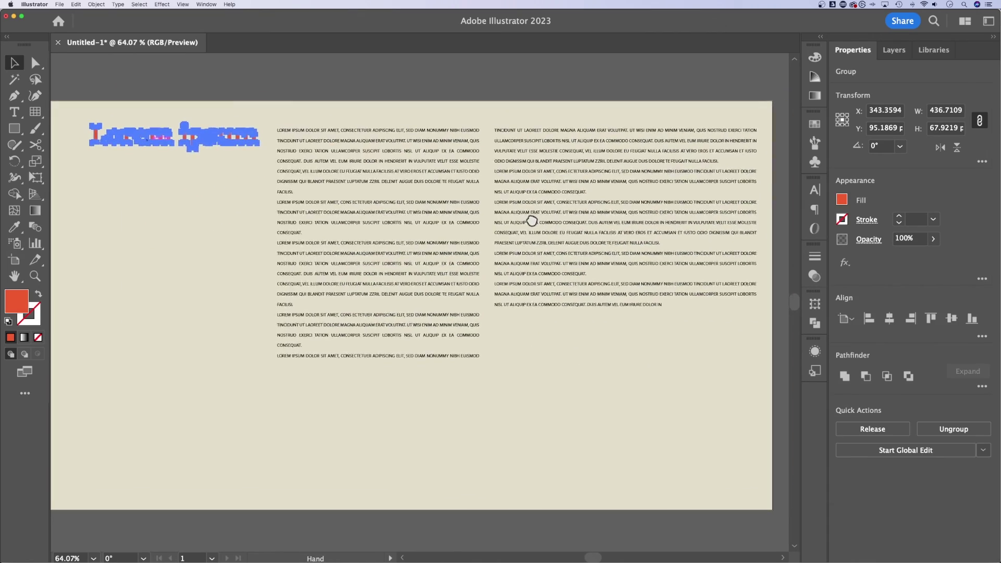
click(596, 424)
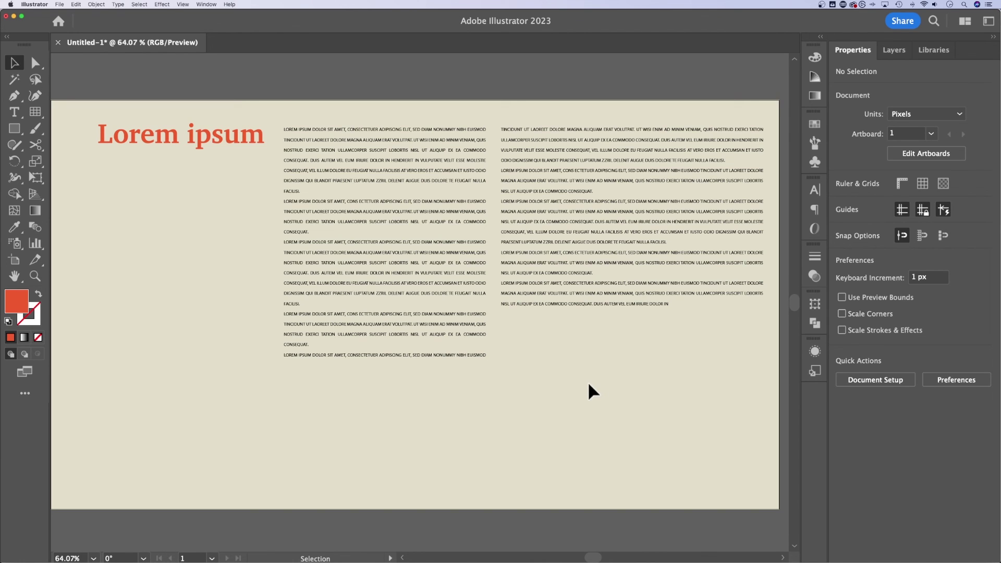
click(400, 241)
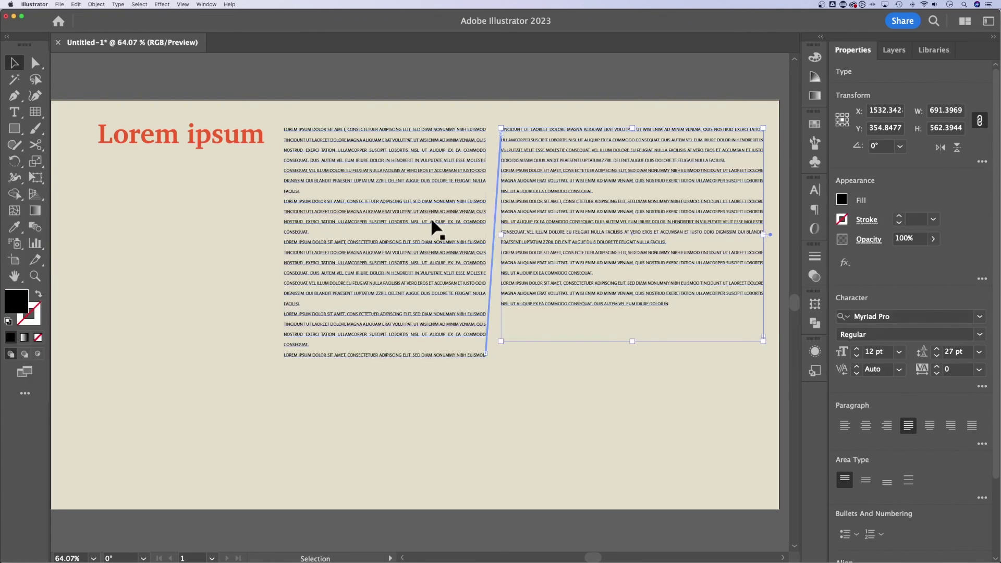
click(607, 420)
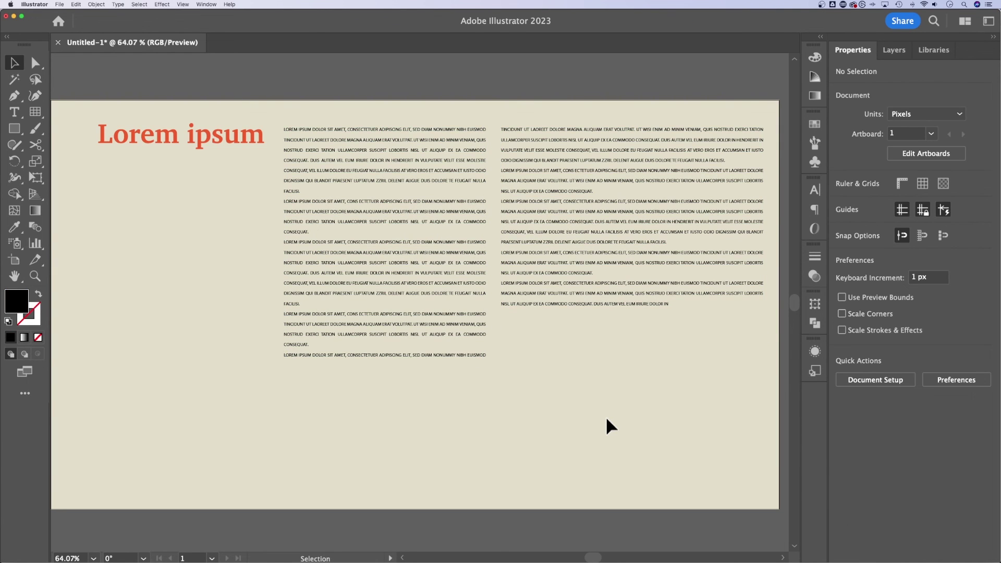